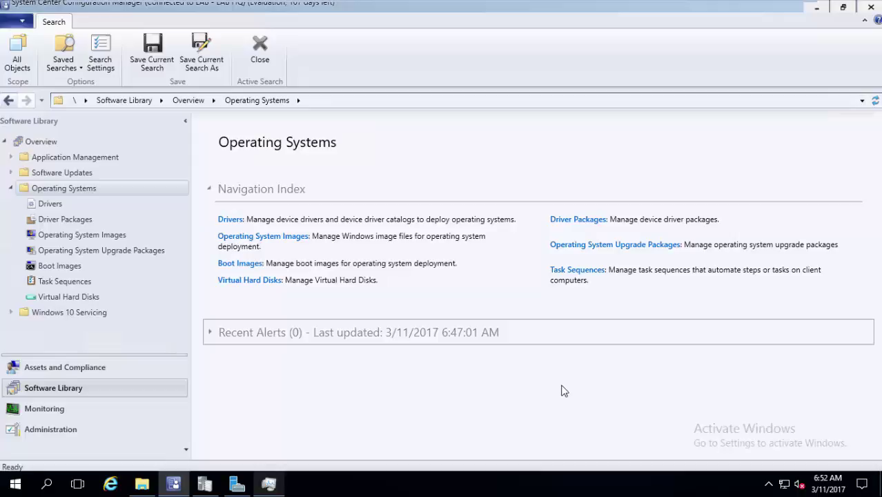
Start a new task sequence under Operating Systems that installs an existing image package, after viewing the operating system images and boot images
{"action": "left_click", "coordinate": [146, 235]}
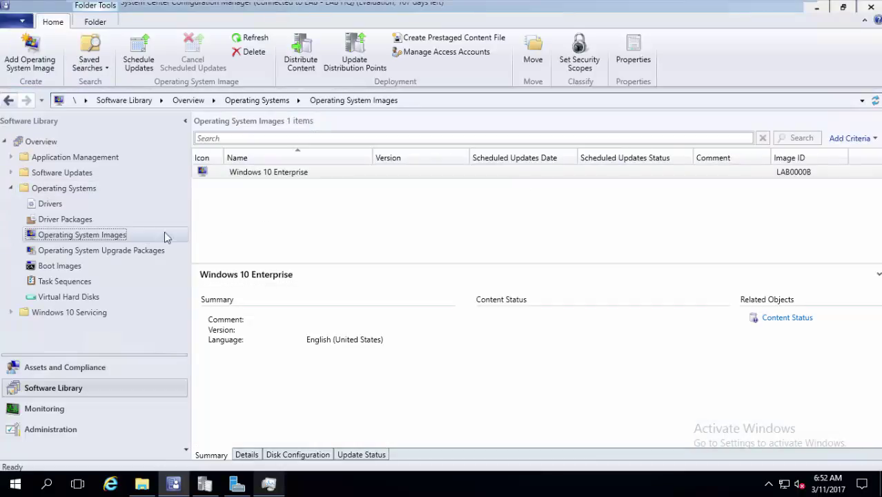
{"action": "left_click", "coordinate": [103, 263]}
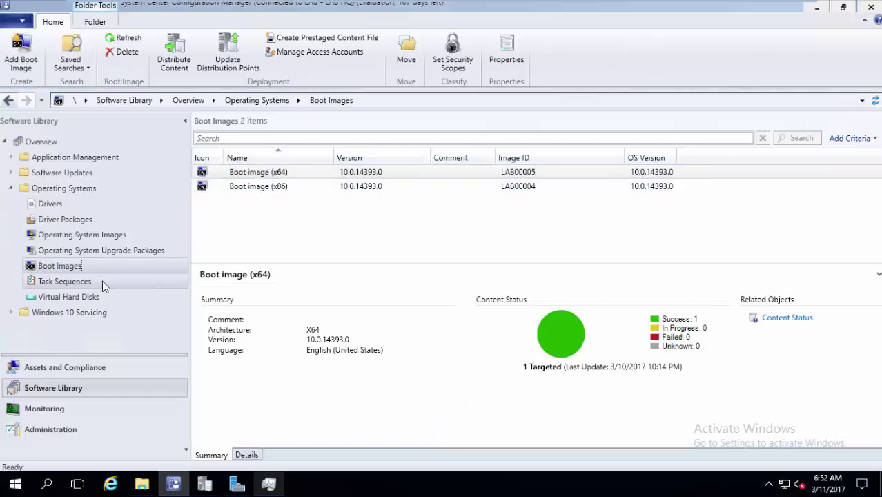
{"action": "left_click", "coordinate": [103, 282]}
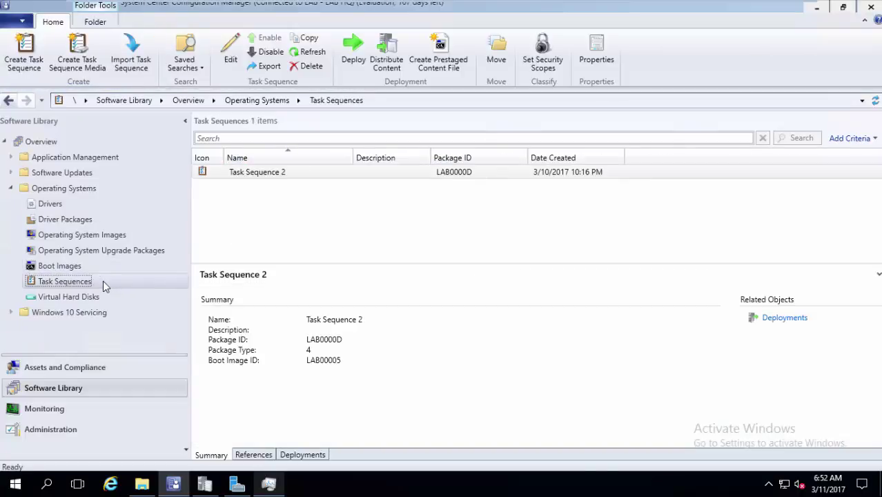
{"action": "right_click", "coordinate": [116, 281]}
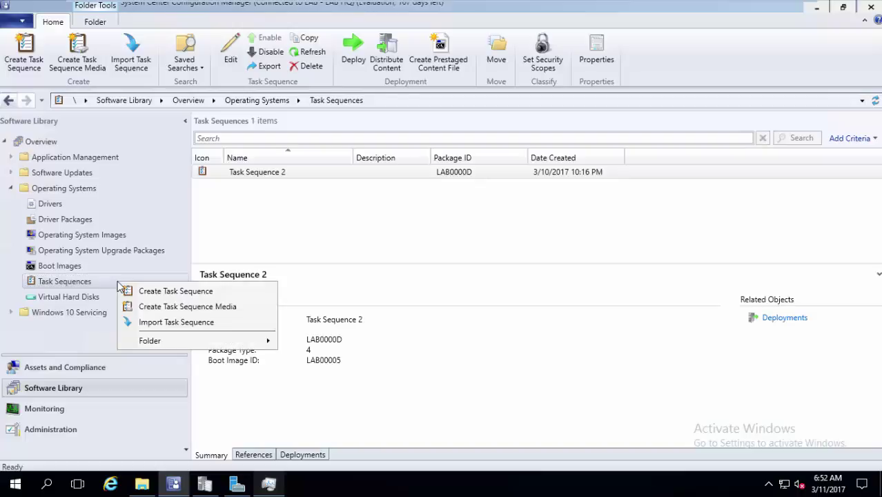
{"action": "left_click", "coordinate": [153, 291]}
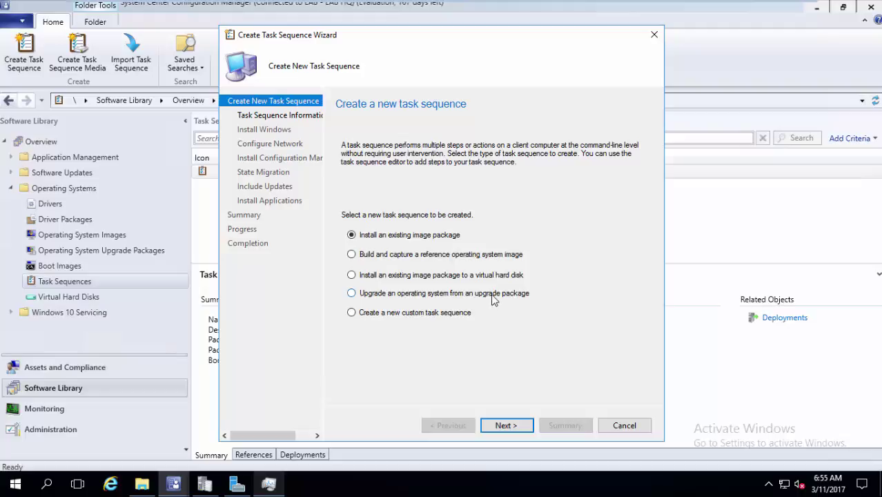
{"action": "left_click", "coordinate": [502, 424]}
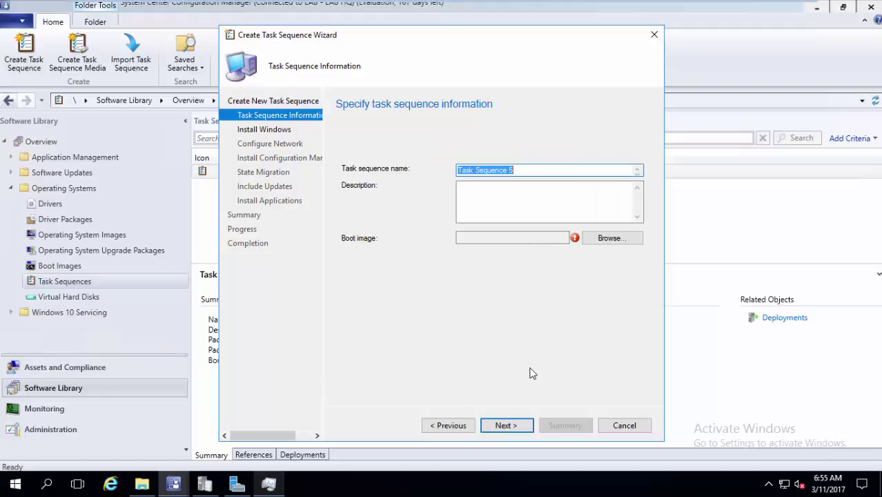
Name the task sequence "Deploy ZTI Win10" and assign Boot image (x64) 10.0.14393.0 en-US
{"action": "type", "text": "Deplo"}
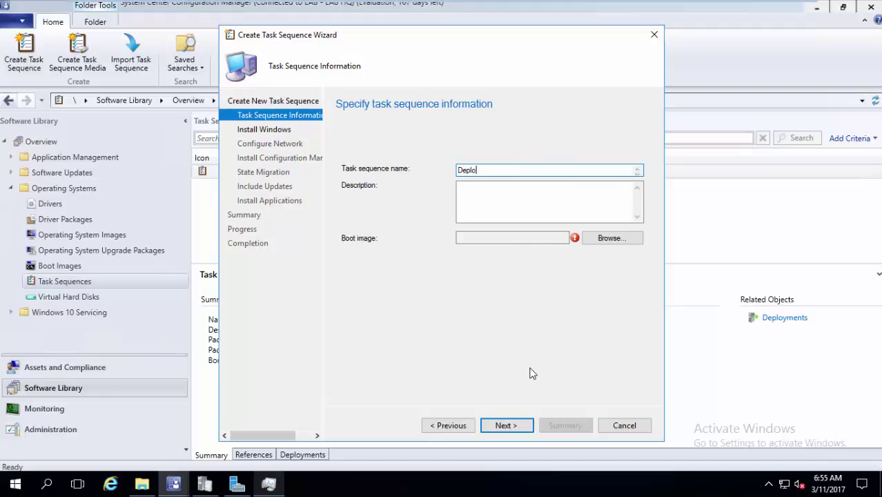
{"action": "type", "text": "y ZTI Win10"}
{"action": "left_click", "coordinate": [615, 242]}
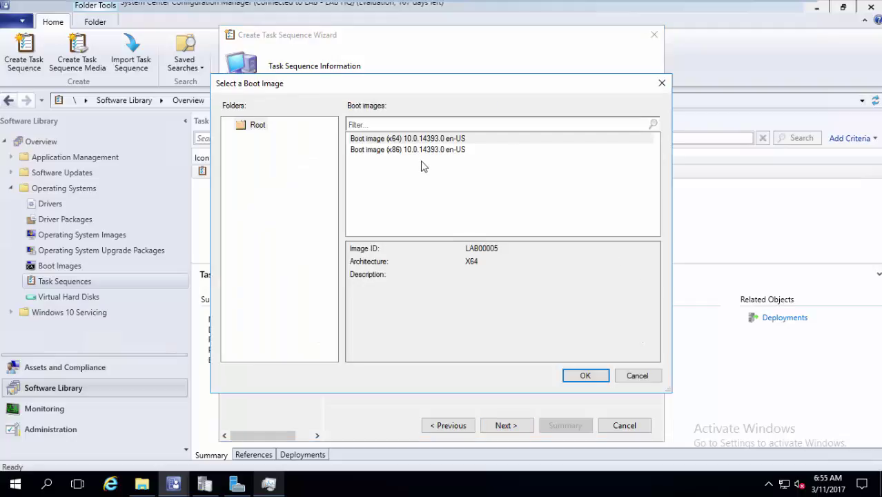
{"action": "left_click", "coordinate": [566, 378]}
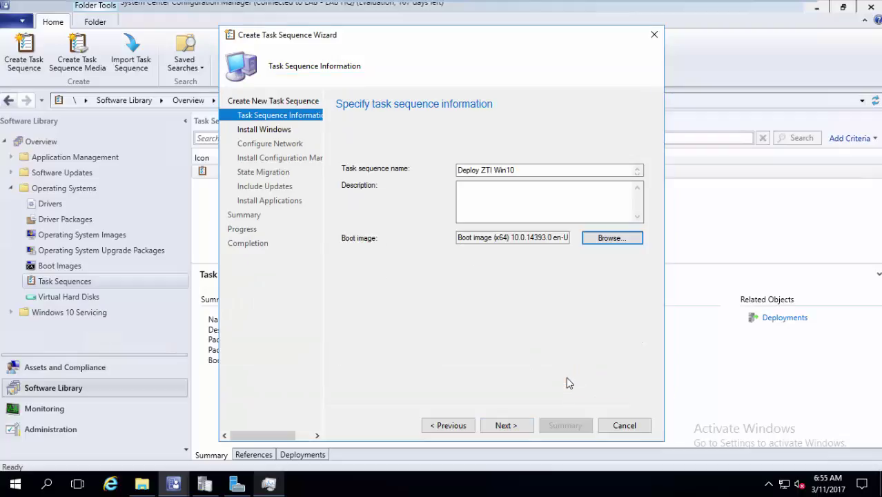
{"action": "left_click", "coordinate": [522, 426]}
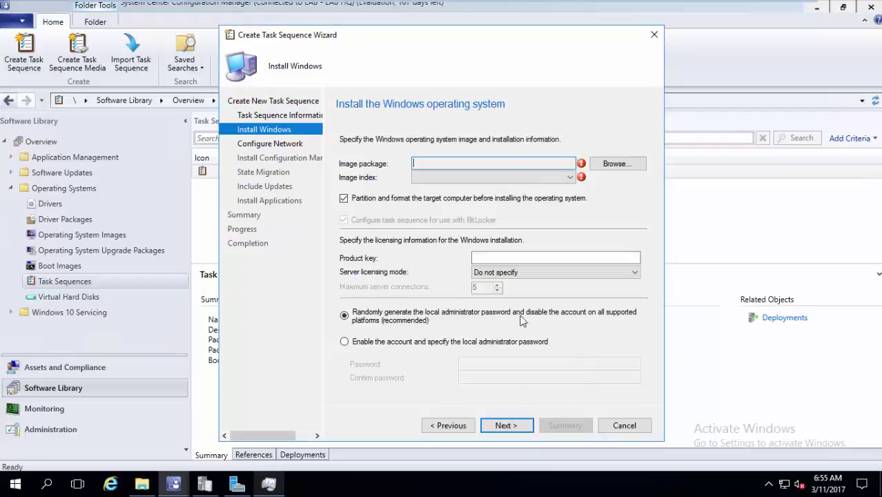
Choose the Windows 10 Enterprise en-US image package, disable partitioning/formatting and BitLocker configuration, and leave the product key empty
{"action": "left_click", "coordinate": [625, 164]}
{"action": "left_click", "coordinate": [391, 140]}
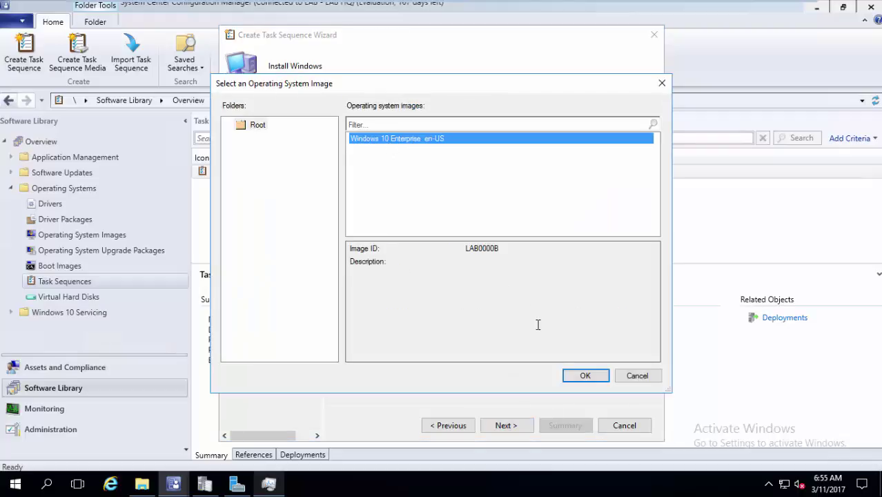
{"action": "left_click", "coordinate": [587, 375]}
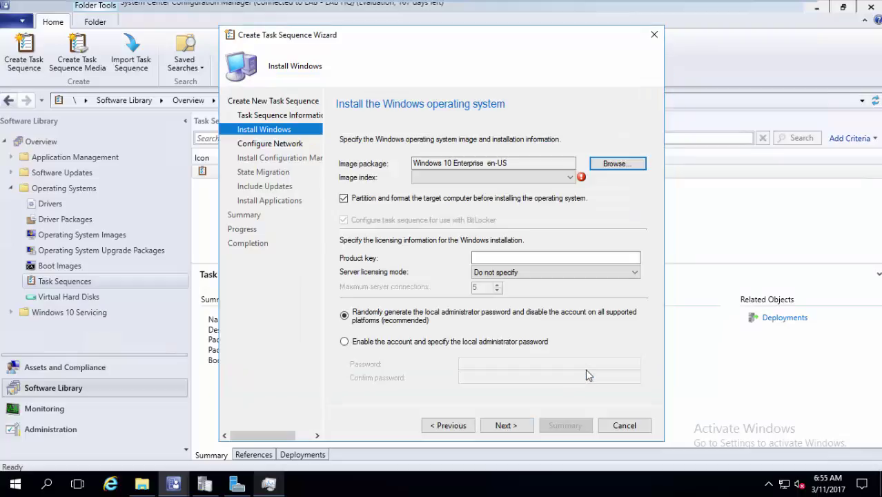
{"action": "left_click", "coordinate": [435, 200]}
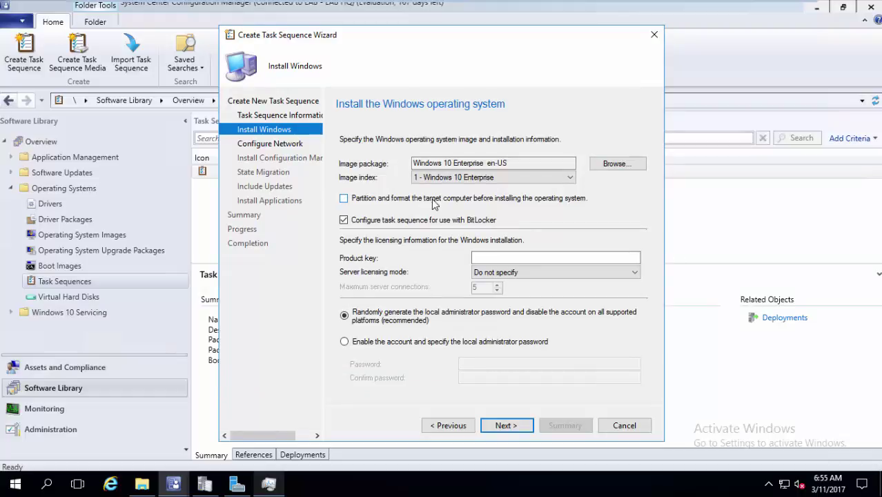
{"action": "left_click", "coordinate": [433, 222]}
{"action": "left_click", "coordinate": [484, 257]}
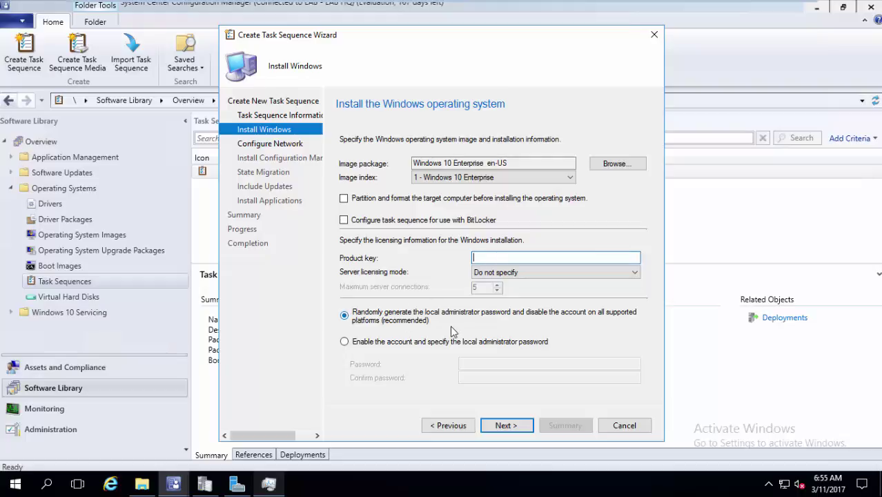
{"action": "left_click", "coordinate": [499, 426]}
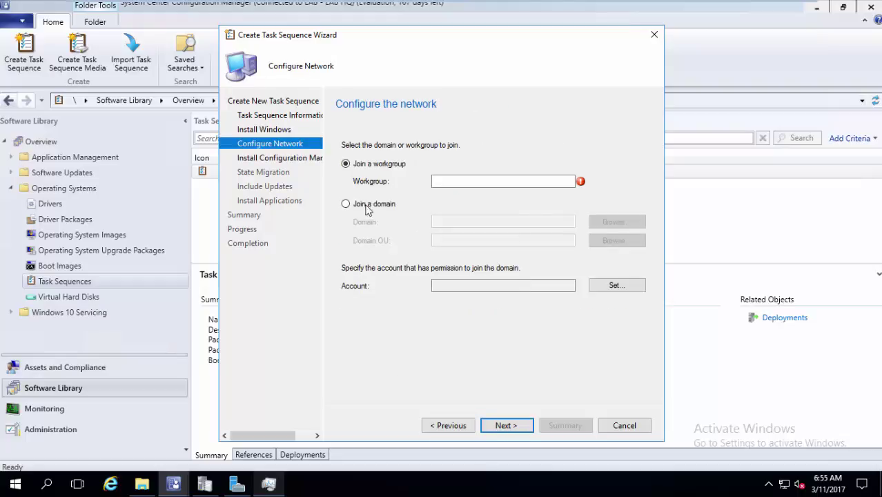
Set the computer to join the Lab.com domain and place it in the LAB organizational unit
{"action": "left_click", "coordinate": [368, 206]}
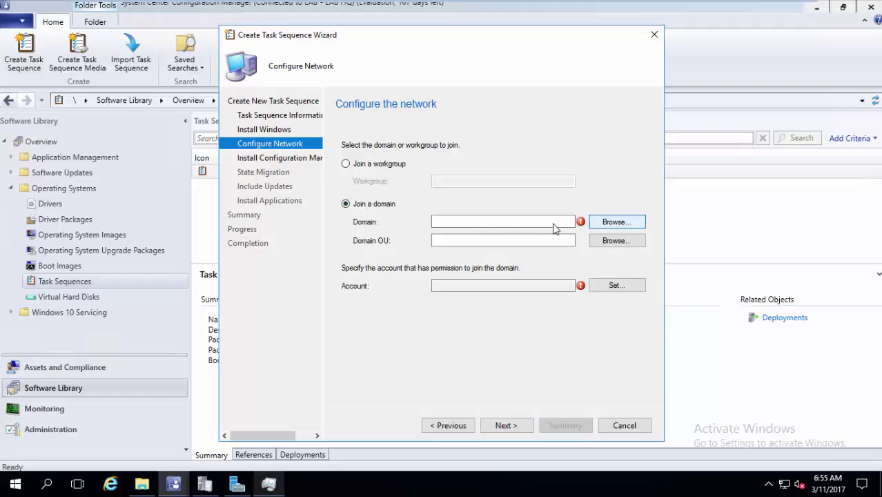
{"action": "left_click", "coordinate": [605, 224]}
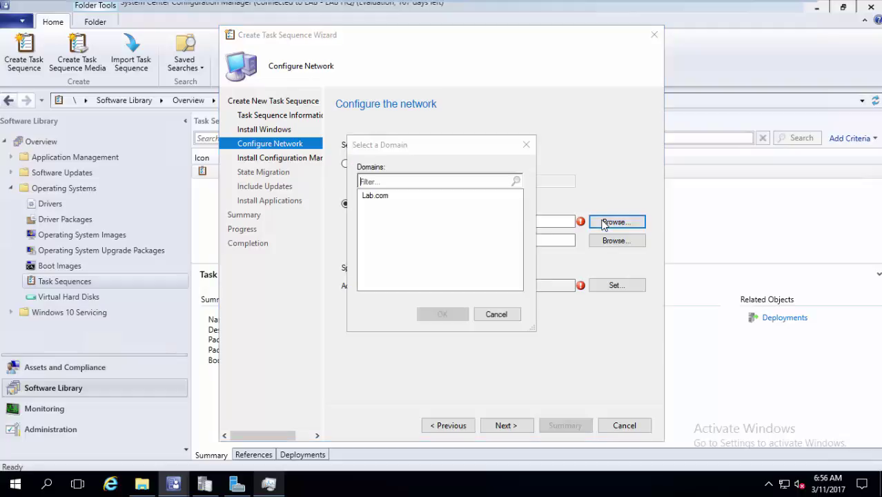
{"action": "left_click", "coordinate": [386, 196]}
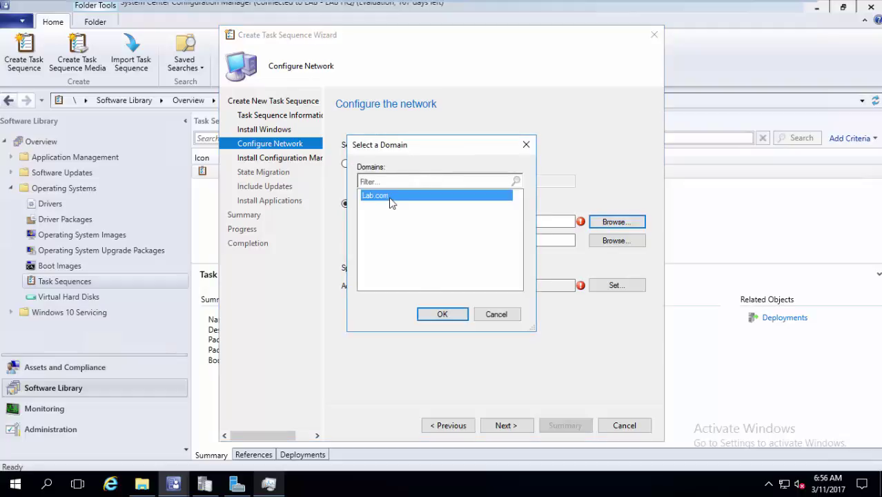
{"action": "left_click", "coordinate": [440, 314]}
{"action": "left_click", "coordinate": [609, 242]}
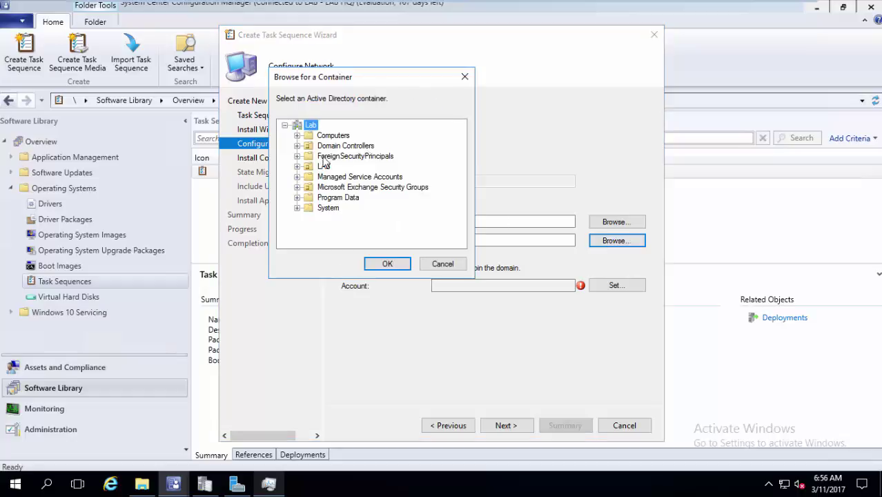
{"action": "left_click", "coordinate": [323, 168]}
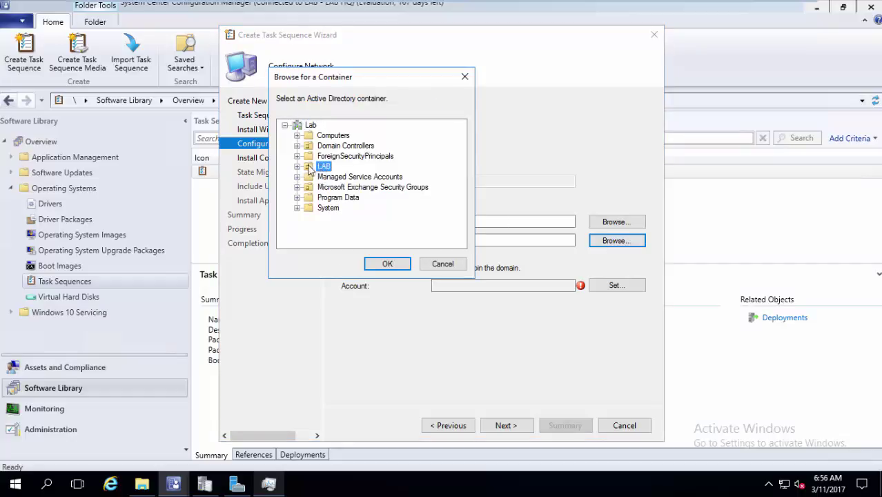
{"action": "left_click", "coordinate": [297, 167]}
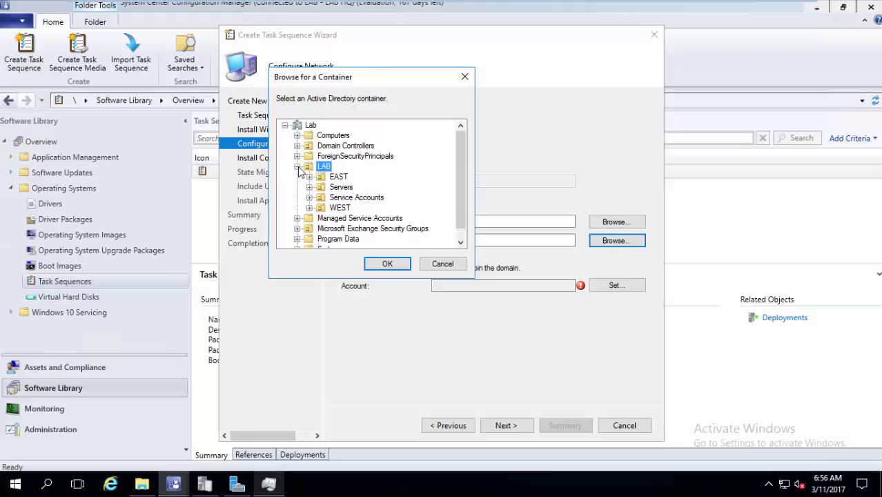
{"action": "left_click", "coordinate": [408, 268]}
Specify lab\administrator as the domain-join account and enter and confirm the account password
{"action": "left_click", "coordinate": [598, 285]}
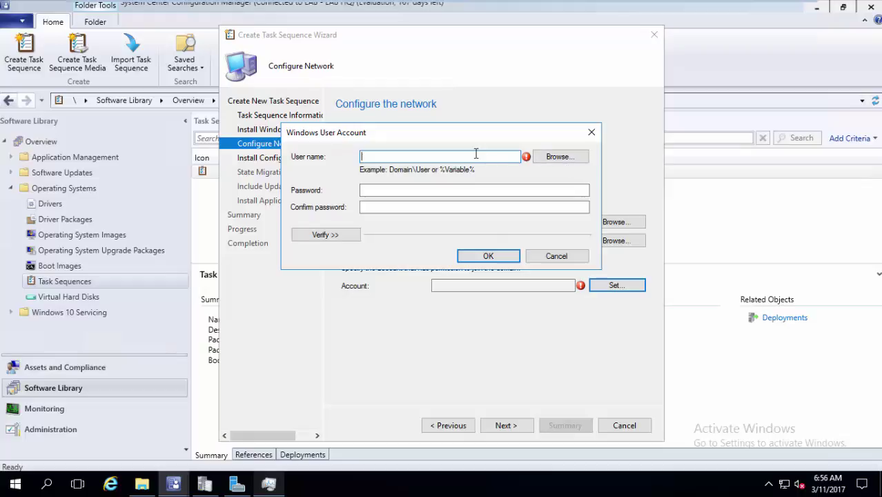
{"action": "type", "text": "la"}
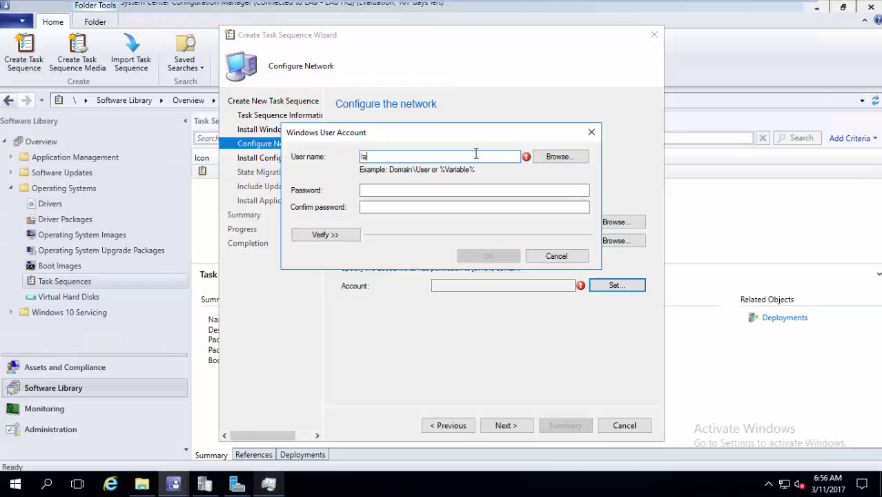
{"action": "type", "text": "b\\adm"}
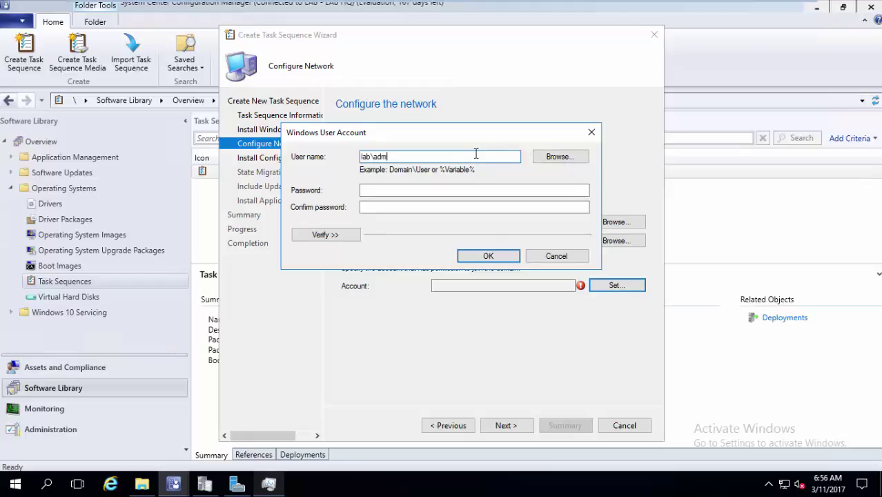
{"action": "type", "text": "inistrator"}
{"action": "key", "text": "Tab"}
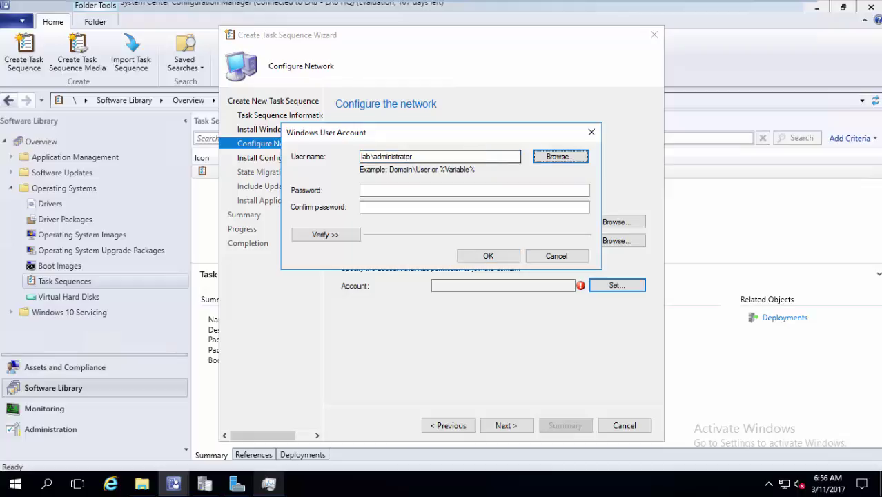
{"action": "left_click", "coordinate": [499, 188]}
{"action": "type", "text": "******"}
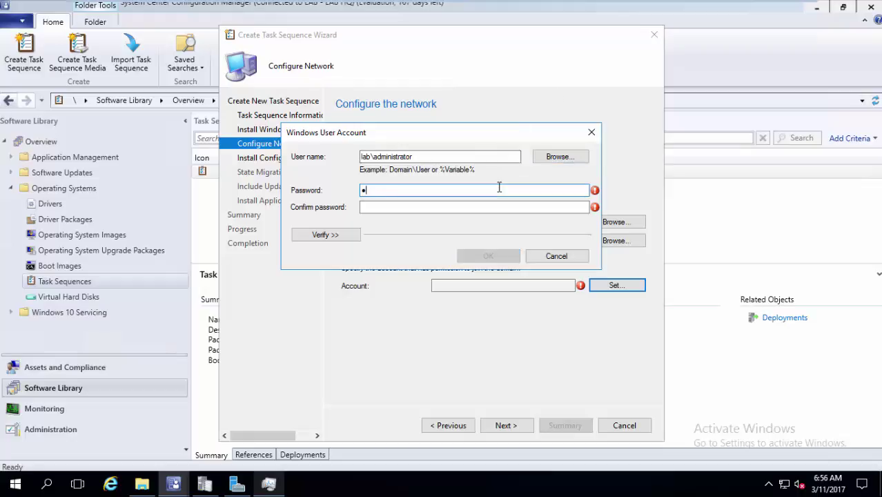
{"action": "type", "text": "**"}
{"action": "key", "text": "Tab"}
{"action": "type", "text": "********"}
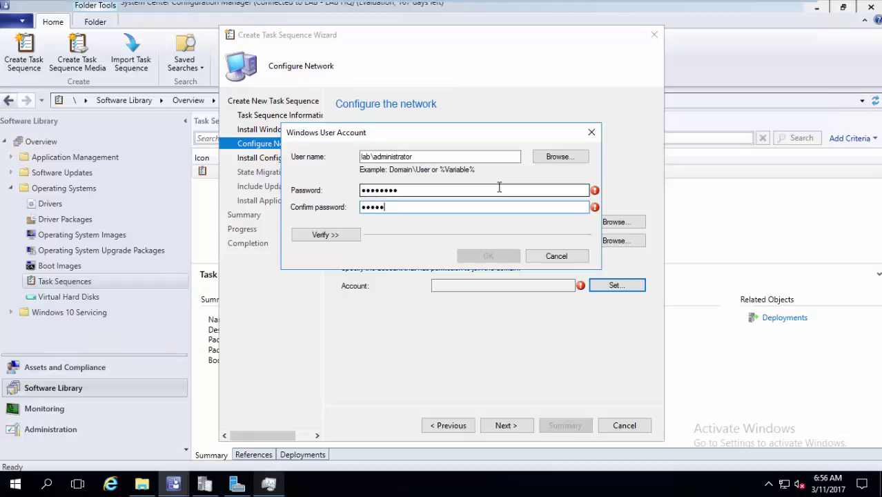
Test the domain-join account's connection to Active Directory and accept the account and network settings
{"action": "left_click", "coordinate": [327, 236]}
{"action": "left_click", "coordinate": [458, 308]}
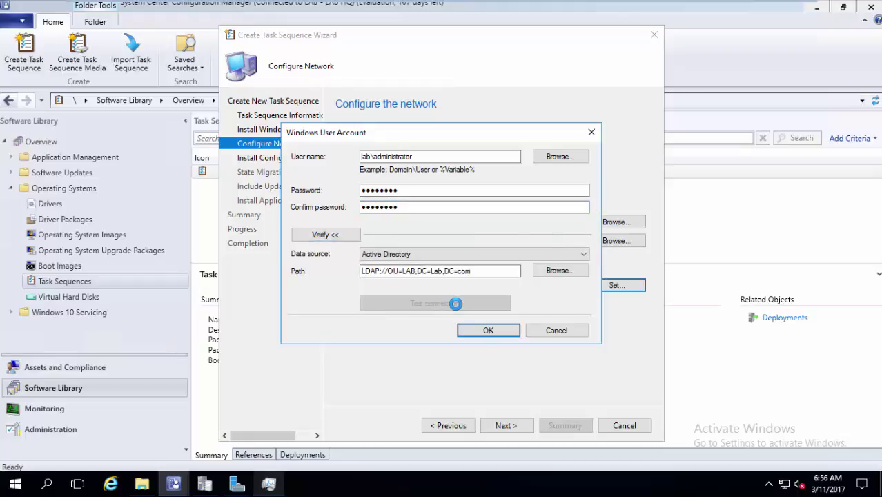
{"action": "key", "text": "Return"}
{"action": "left_click", "coordinate": [484, 332]}
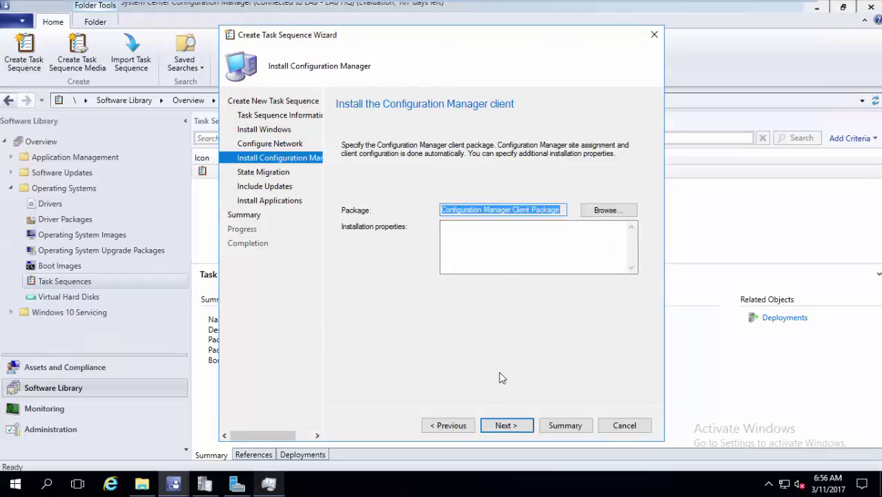
Create the task sequence with the default client package, state migration and application settings and no software updates, and close the wizard
{"action": "left_click", "coordinate": [520, 429]}
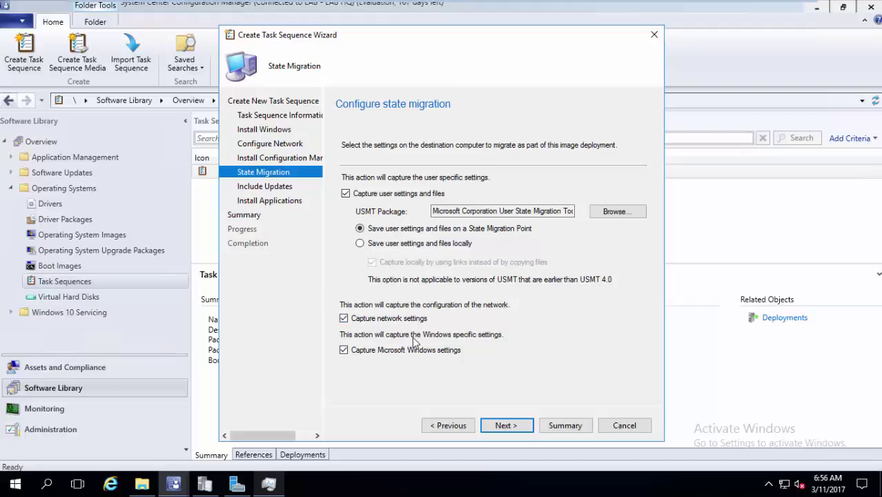
{"action": "left_click", "coordinate": [506, 426]}
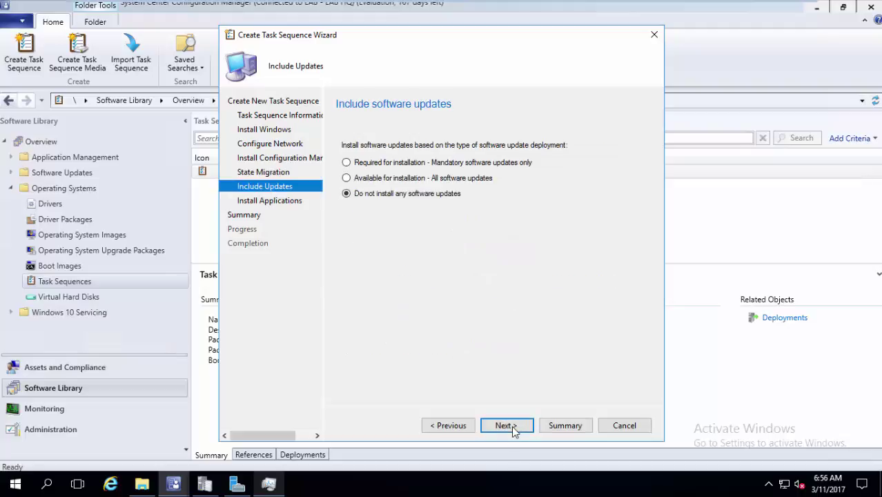
{"action": "left_click", "coordinate": [508, 426]}
{"action": "left_click", "coordinate": [507, 426]}
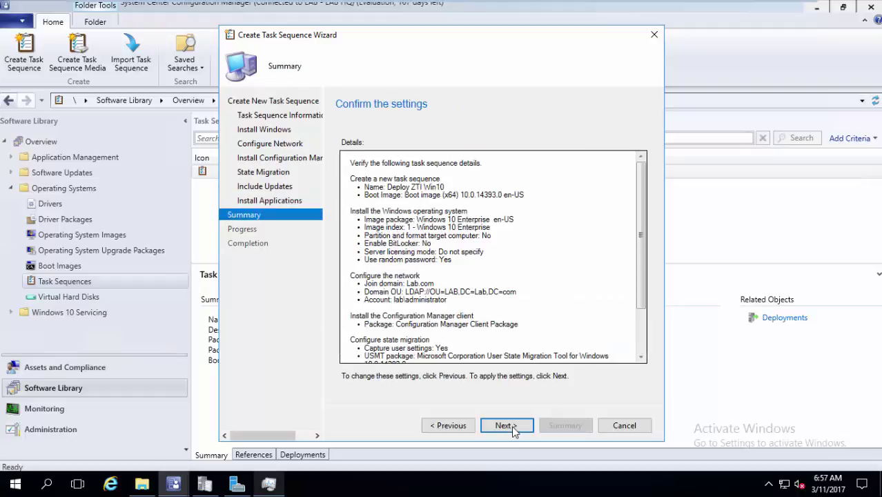
{"action": "left_click", "coordinate": [511, 428]}
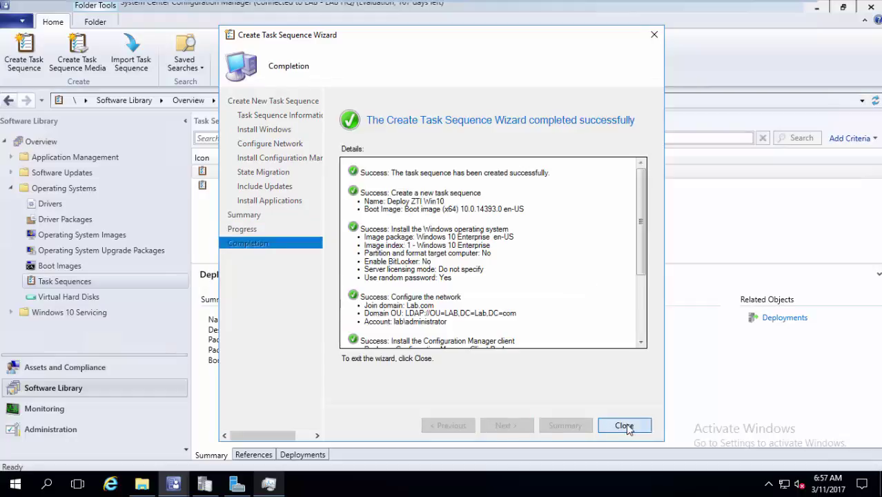
{"action": "left_click", "coordinate": [624, 426]}
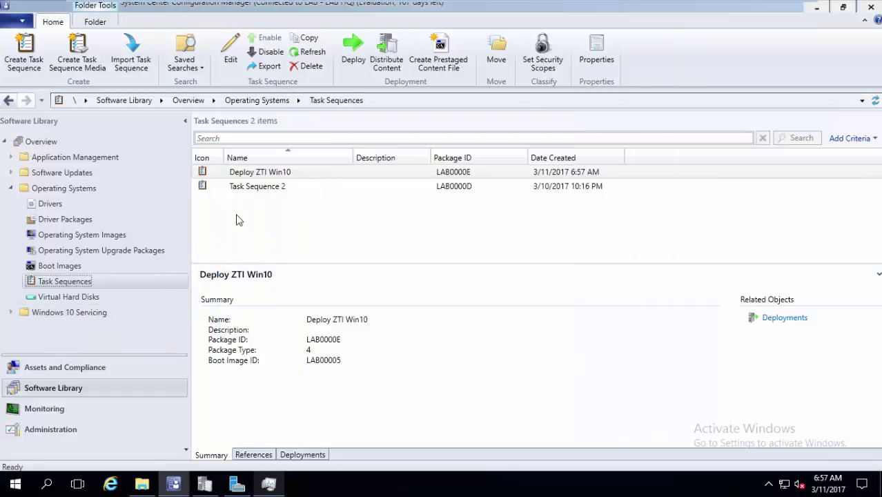
Start adding a site system role to the SCCM01.Lab.com server without a proxy and select the State migration point role
{"action": "left_click", "coordinate": [73, 428]}
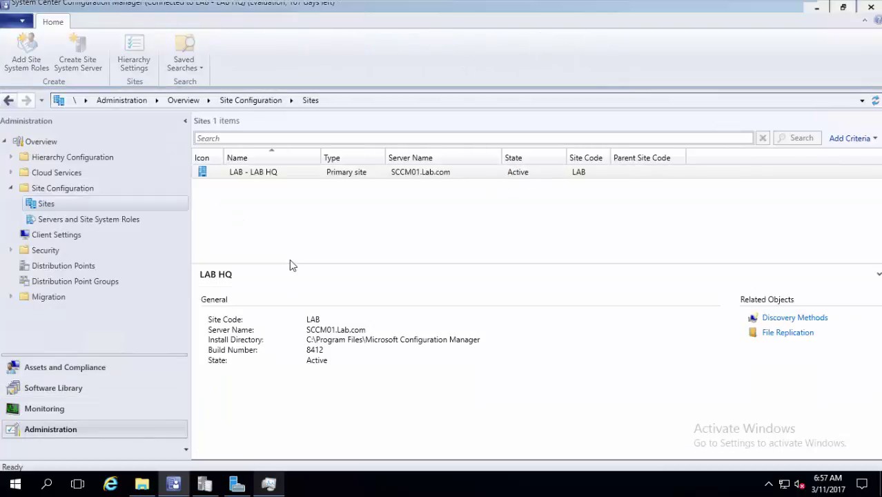
{"action": "left_click", "coordinate": [131, 222]}
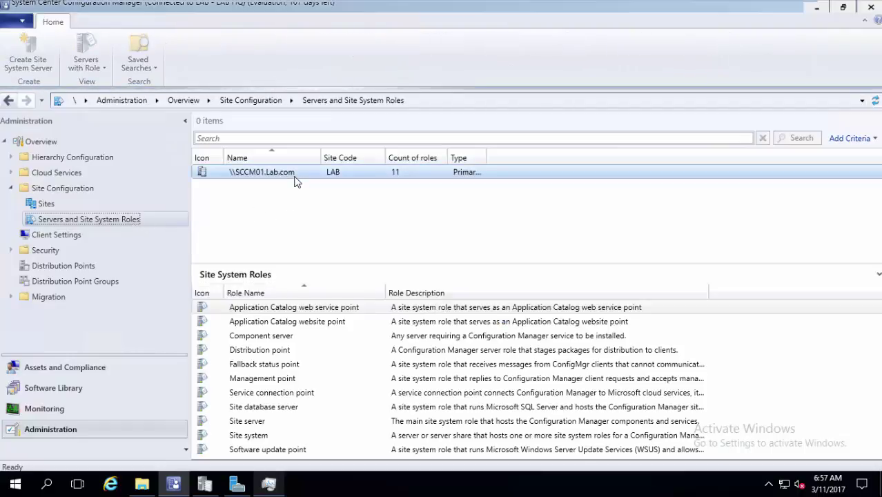
{"action": "right_click", "coordinate": [295, 175]}
{"action": "left_click", "coordinate": [322, 186]}
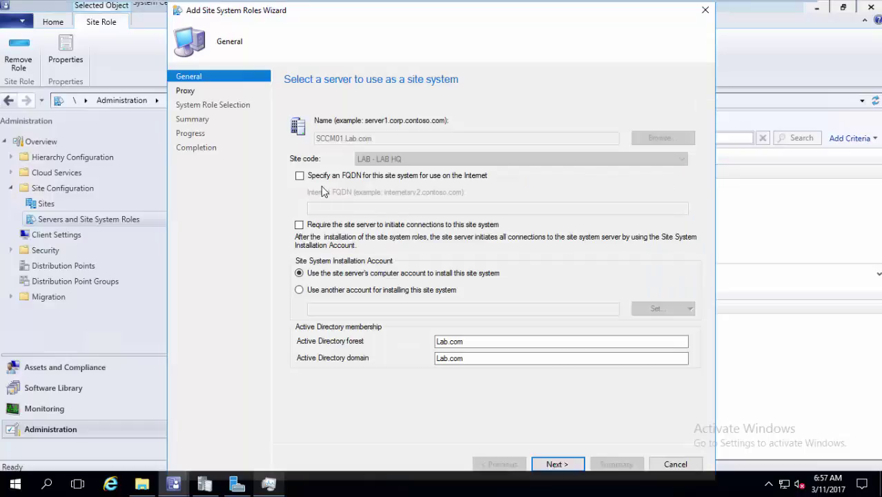
{"action": "left_click", "coordinate": [549, 465]}
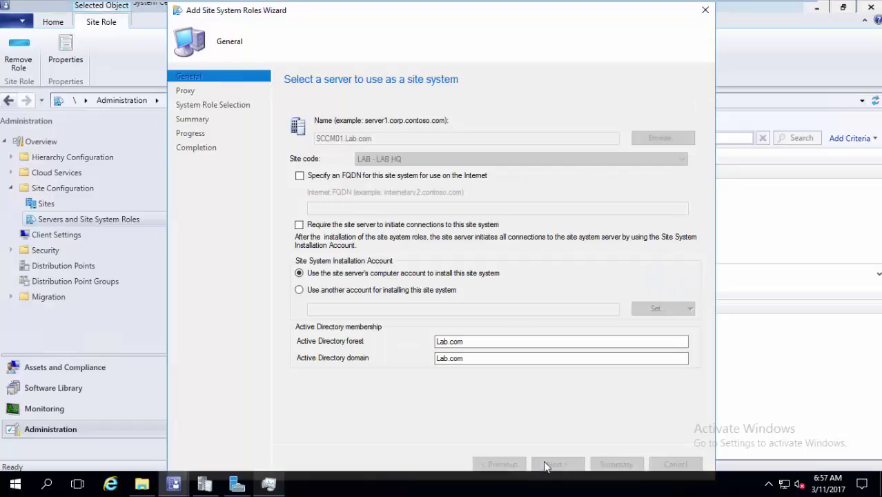
{"action": "left_click", "coordinate": [547, 465]}
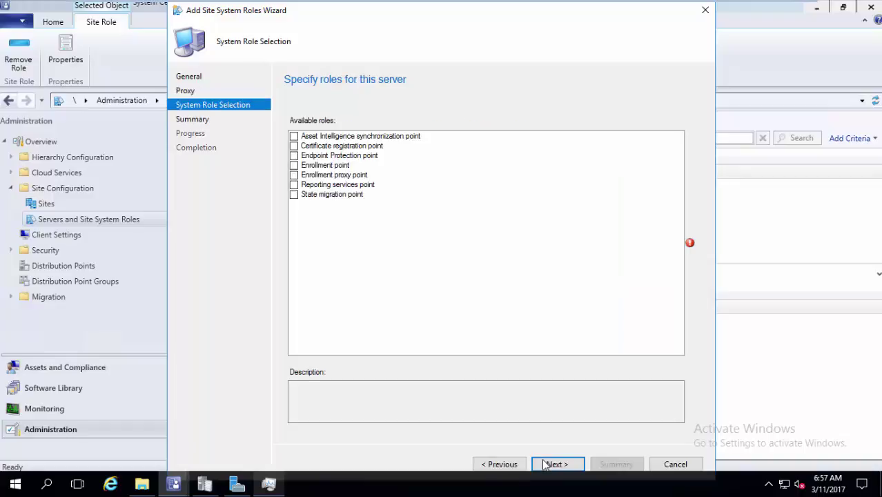
{"action": "left_click", "coordinate": [294, 195]}
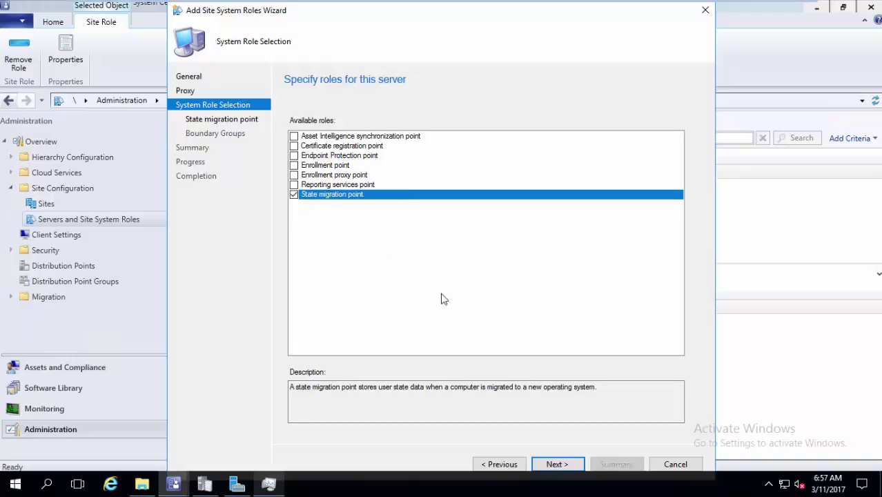
{"action": "left_click", "coordinate": [555, 465]}
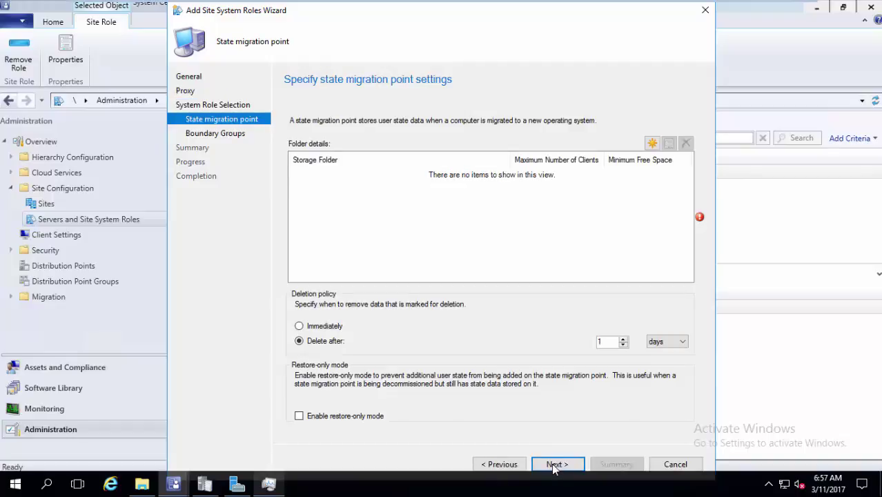
Add c:\wsus as the state migration point's storage folder with the default client limit, free space and deletion policy
{"action": "left_click", "coordinate": [652, 144]}
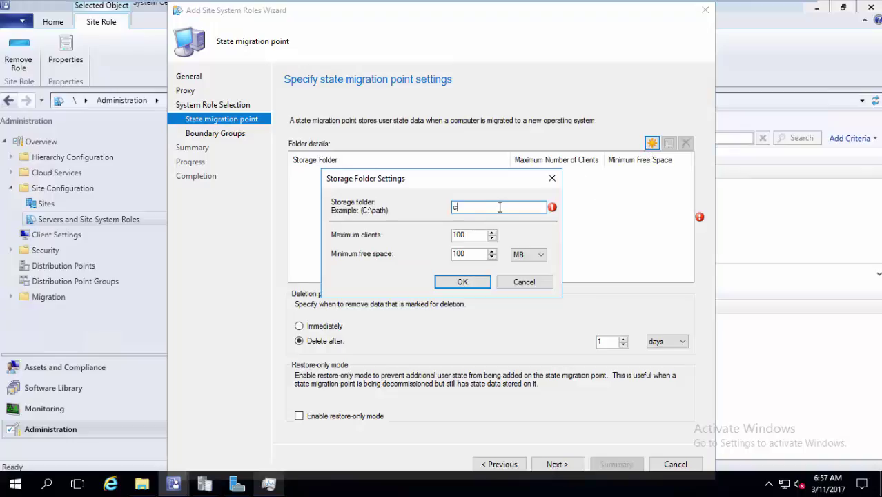
{"action": "type", "text": "c:\\wsus"}
{"action": "left_click", "coordinate": [449, 282]}
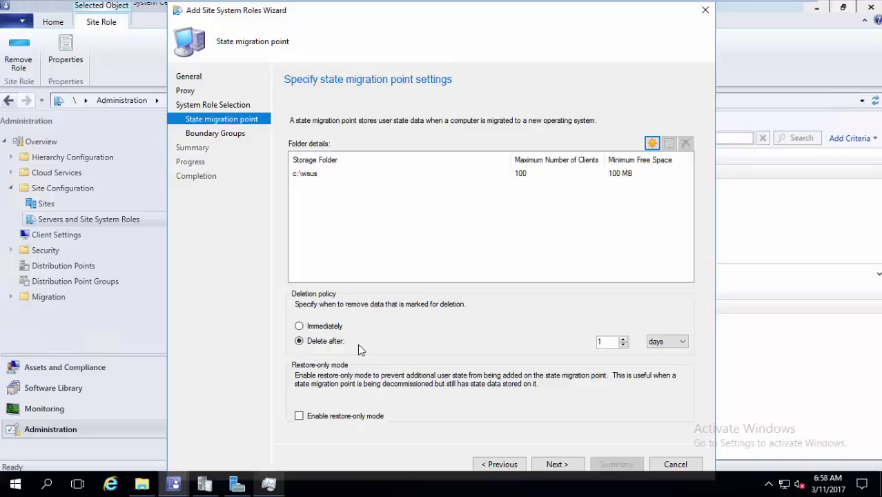
{"action": "left_click", "coordinate": [554, 465]}
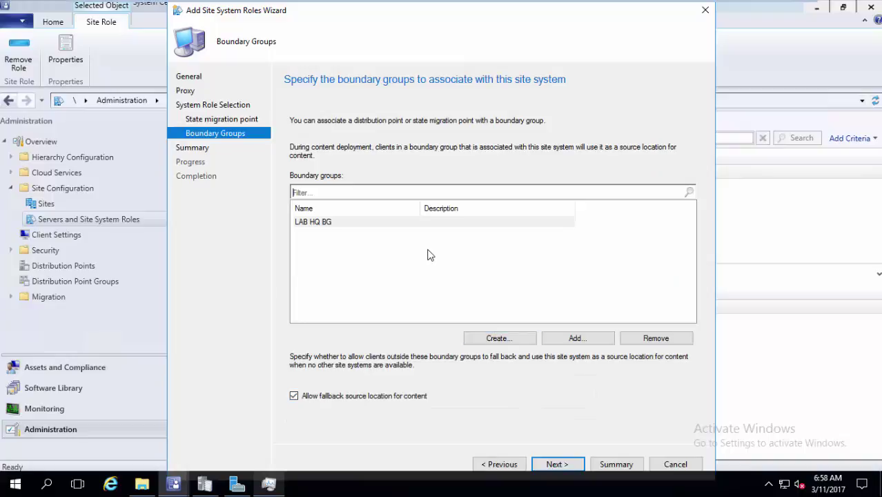
Associate the state migration point with the LAB HQ BG boundary group, apply the role settings and close the wizard
{"action": "left_click", "coordinate": [428, 226]}
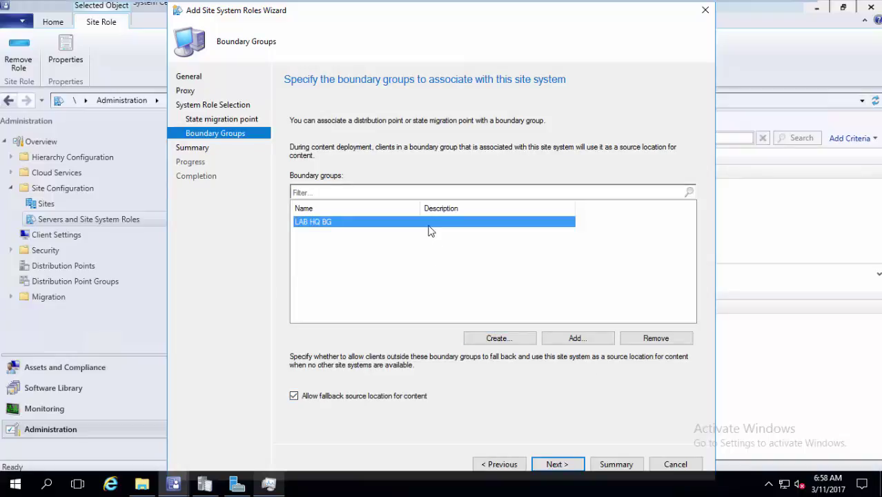
{"action": "left_click", "coordinate": [571, 468]}
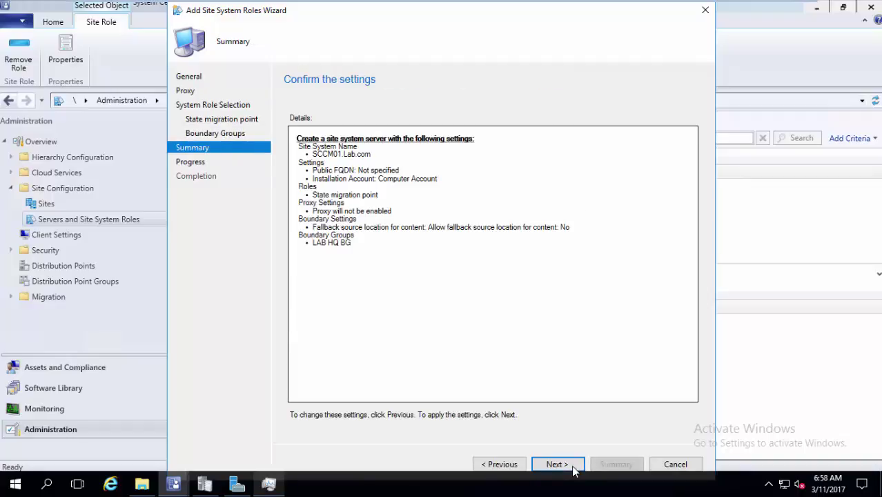
{"action": "left_click", "coordinate": [572, 468]}
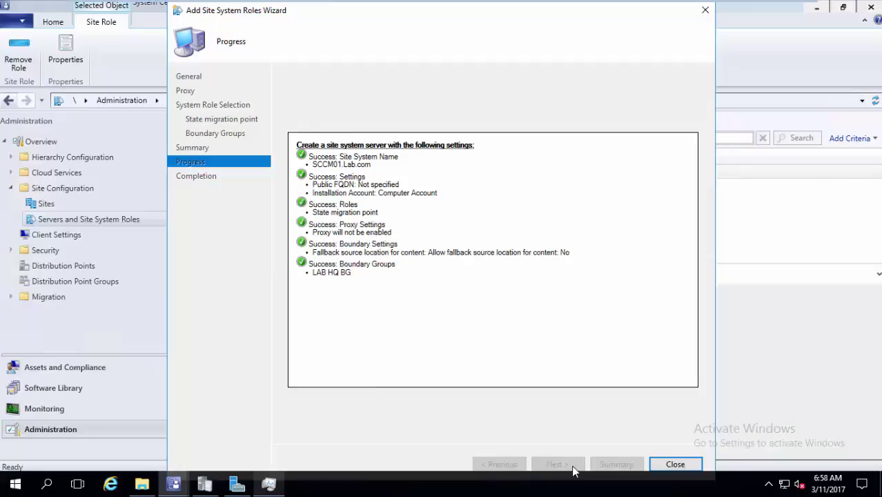
{"action": "left_click", "coordinate": [676, 465]}
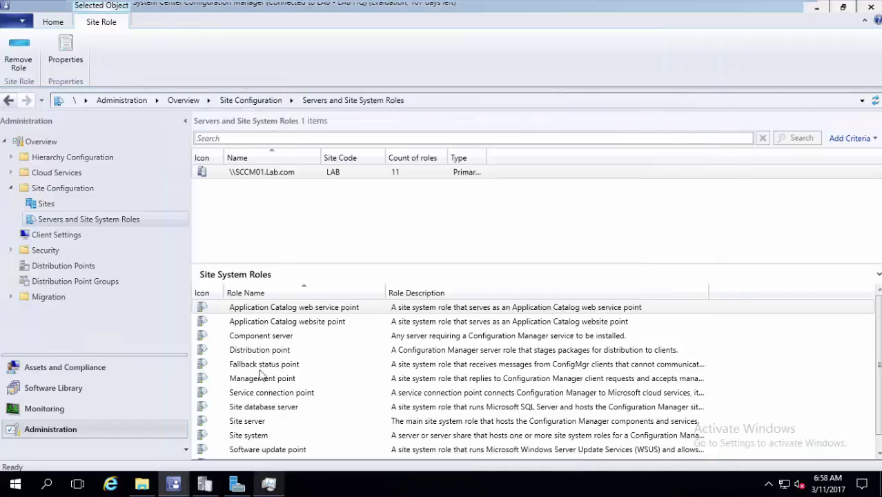
Return to the task sequences in the Software Library and select Deploy ZTI Win10
{"action": "left_click", "coordinate": [81, 408]}
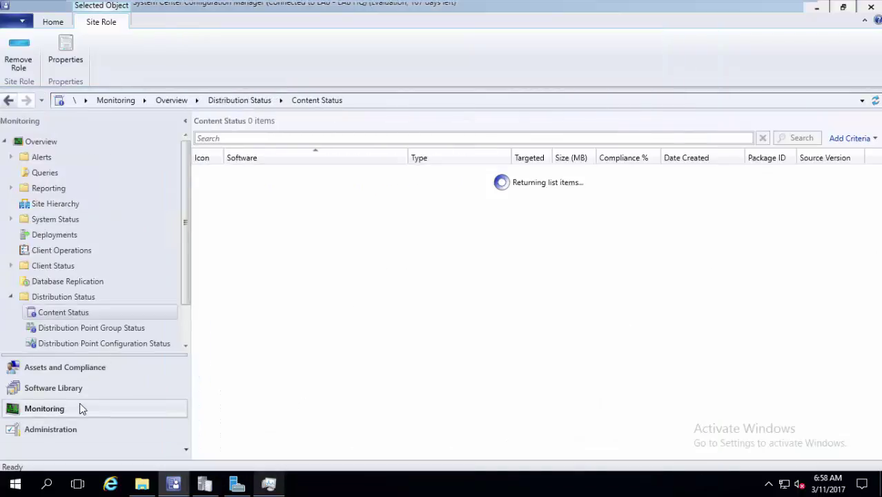
{"action": "left_click", "coordinate": [79, 368]}
{"action": "left_click", "coordinate": [79, 388]}
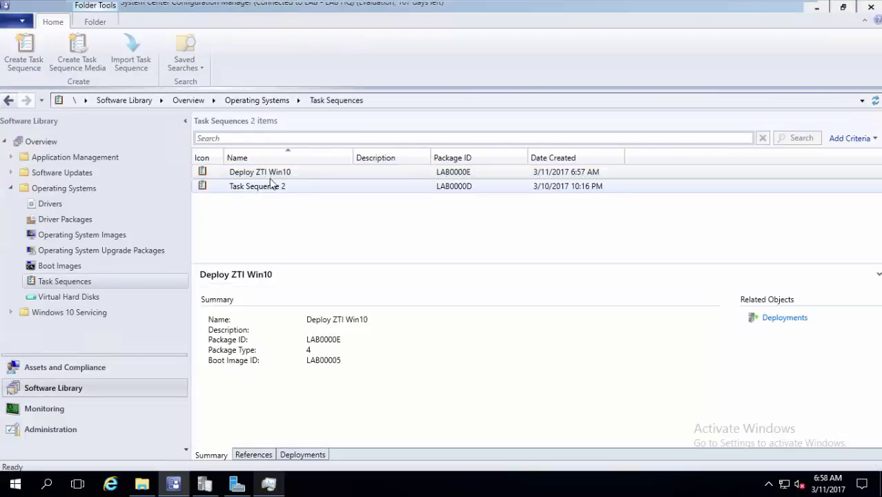
{"action": "left_click", "coordinate": [270, 172]}
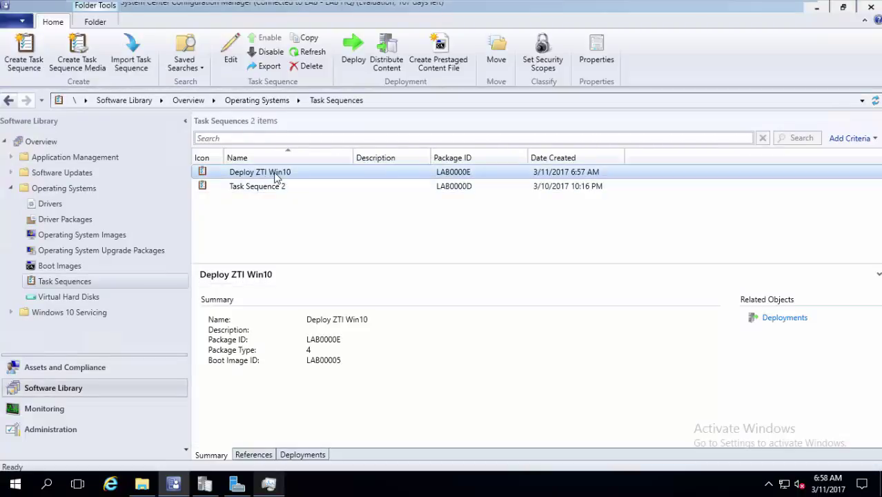
Try to distribute the content of the Deploy ZTI Win10 task sequence to a distribution point, and exit without saving
{"action": "left_click", "coordinate": [379, 72]}
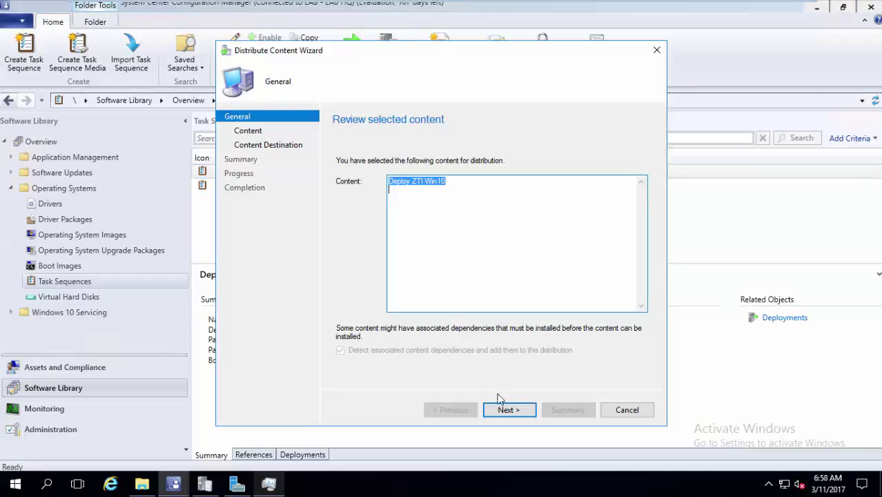
{"action": "left_click", "coordinate": [503, 408]}
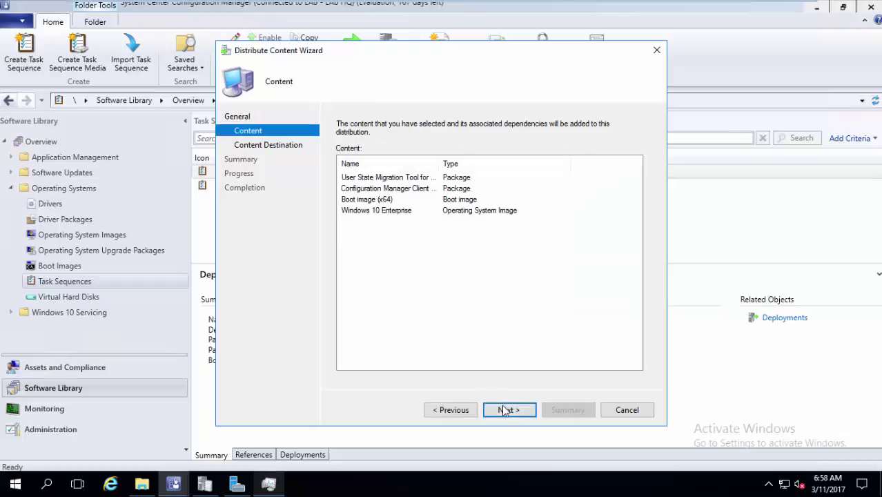
{"action": "left_click", "coordinate": [507, 410]}
{"action": "left_click", "coordinate": [610, 215]}
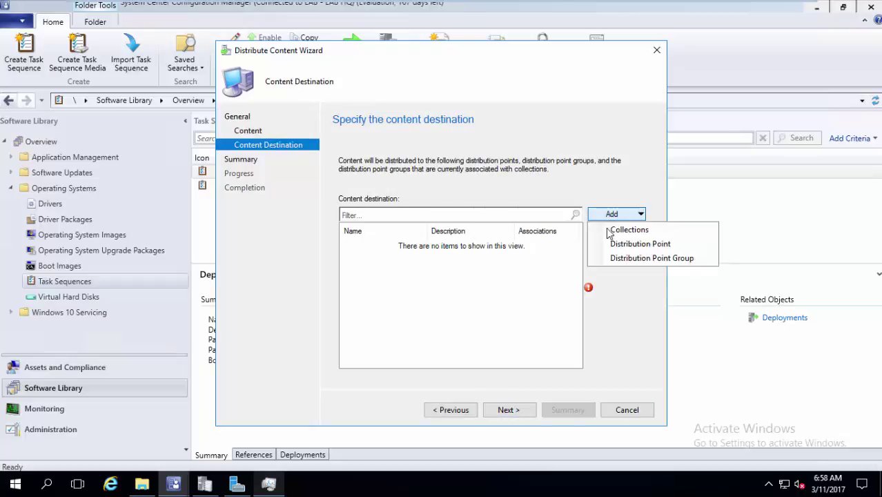
{"action": "left_click", "coordinate": [609, 243]}
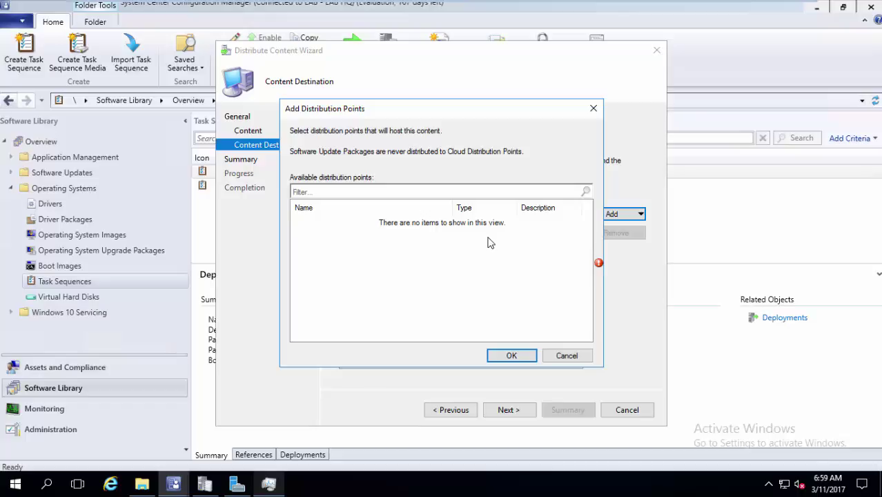
{"action": "left_click", "coordinate": [567, 356]}
{"action": "left_click", "coordinate": [626, 410]}
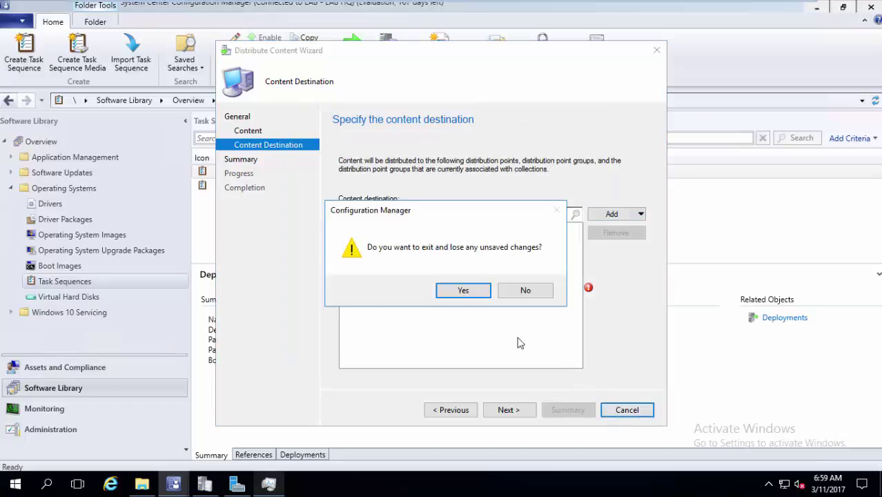
{"action": "left_click", "coordinate": [474, 296]}
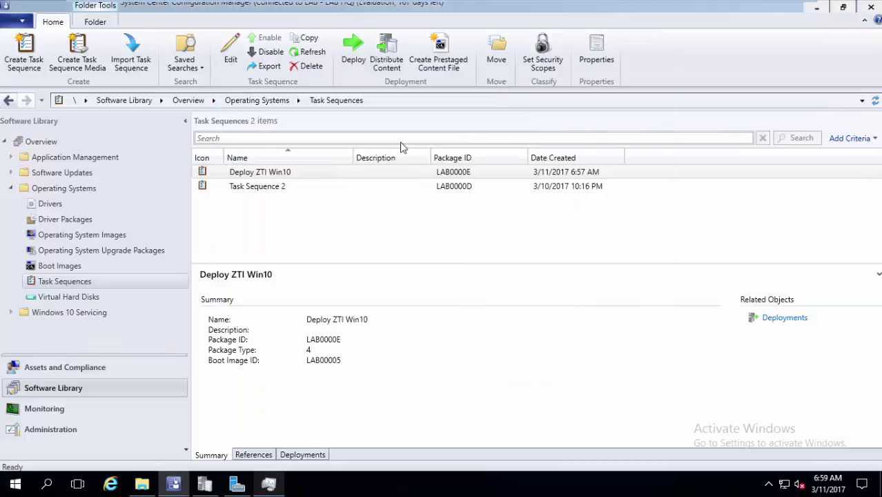
Start deploying the Deploy ZTI Win10 task sequence and choose the Bios device collection as its target
{"action": "left_click", "coordinate": [354, 59]}
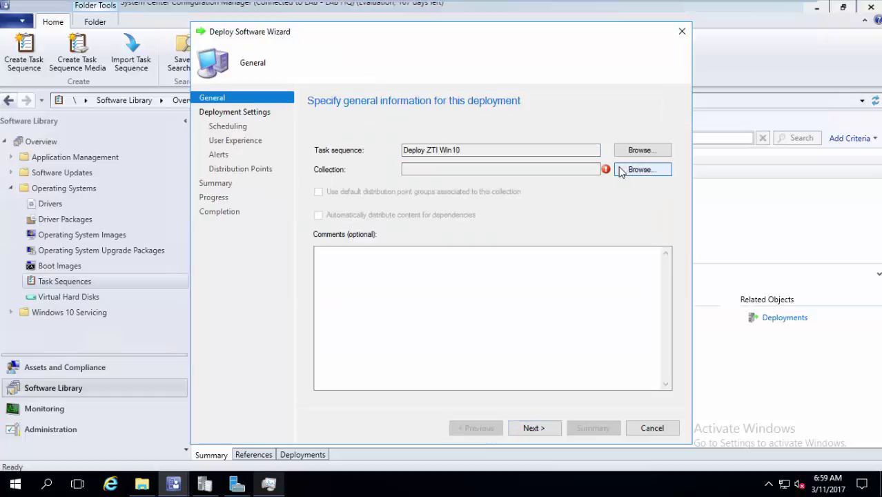
{"action": "left_click", "coordinate": [621, 171]}
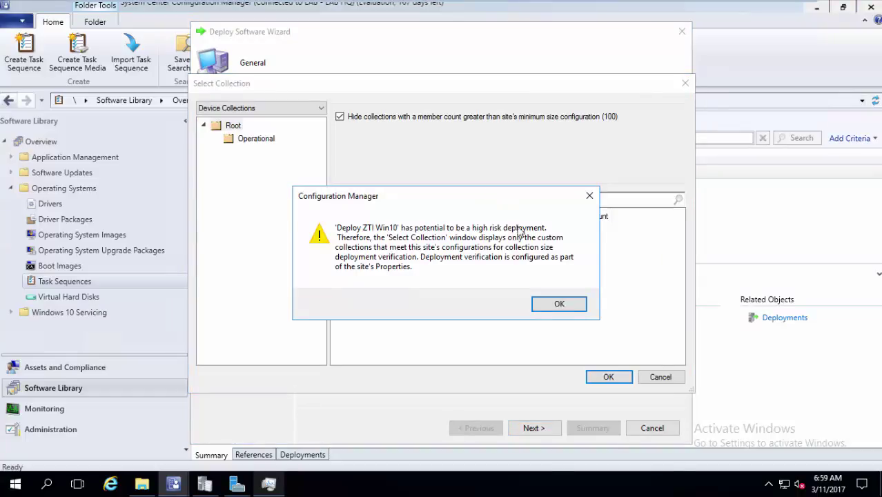
{"action": "left_click", "coordinate": [557, 304]}
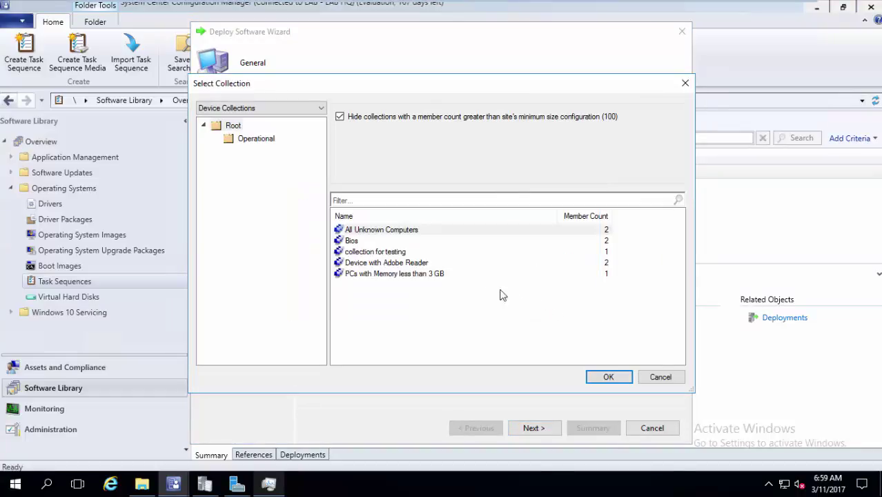
{"action": "left_click", "coordinate": [454, 242]}
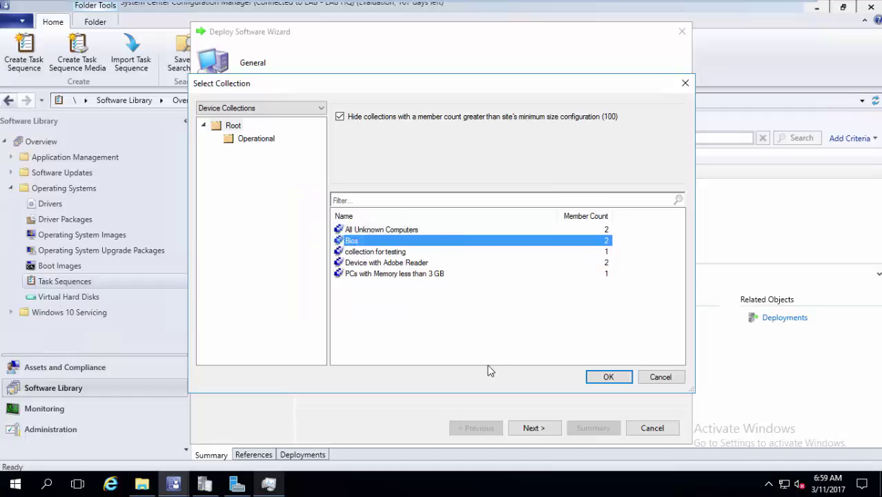
{"action": "left_click", "coordinate": [601, 379]}
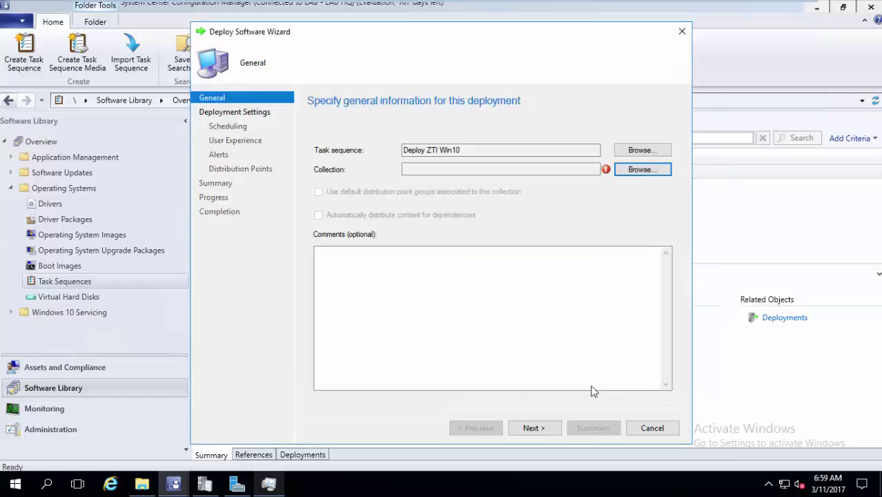
Create the deployment with the default purpose, scheduling, user experience, alert and distribution point settings, and close the wizard
{"action": "left_click", "coordinate": [531, 428]}
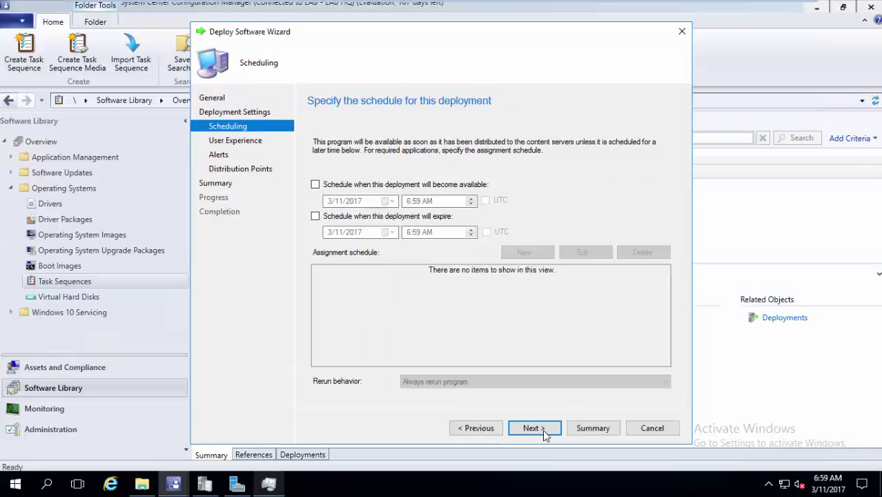
{"action": "left_click", "coordinate": [532, 428]}
{"action": "left_click", "coordinate": [532, 428]}
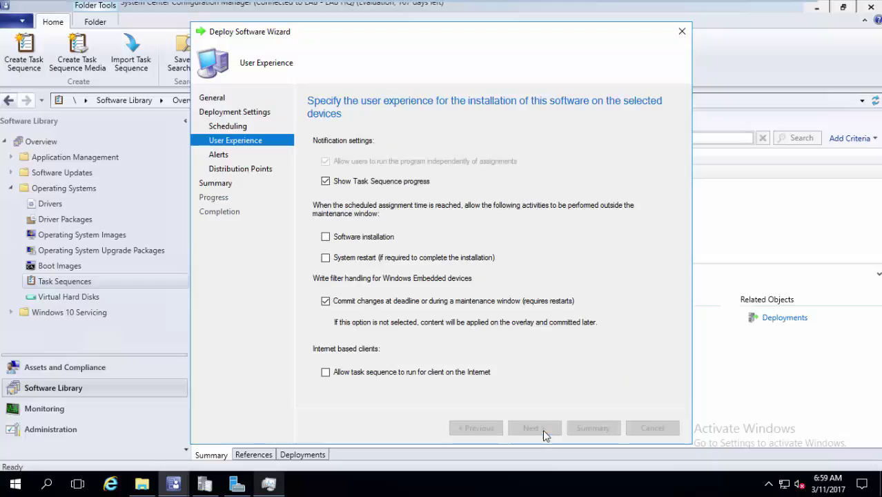
{"action": "left_click", "coordinate": [544, 432]}
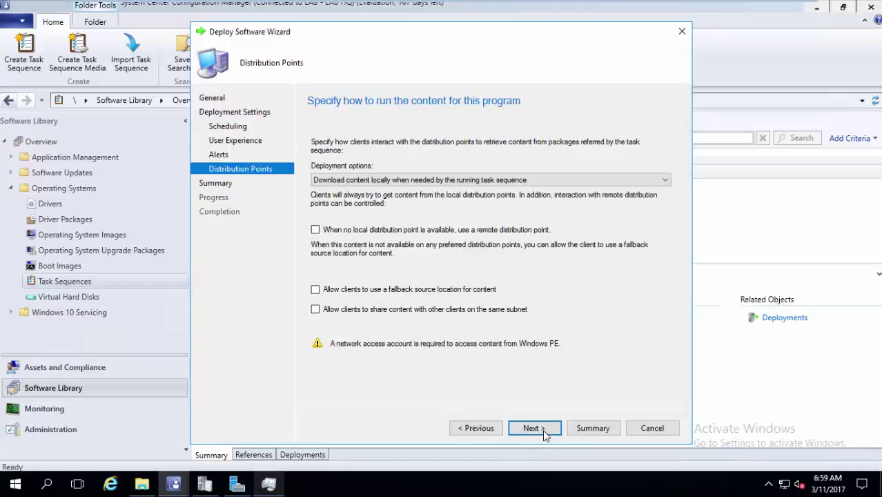
{"action": "left_click", "coordinate": [544, 432]}
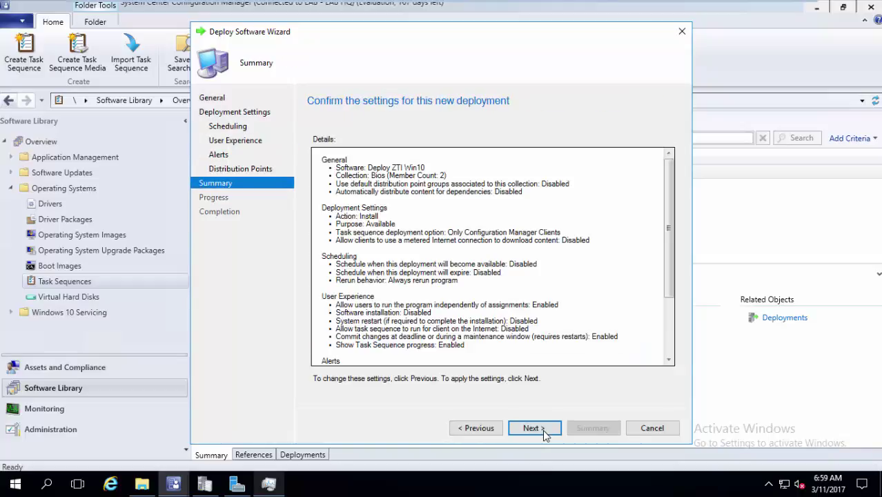
{"action": "left_click", "coordinate": [544, 431]}
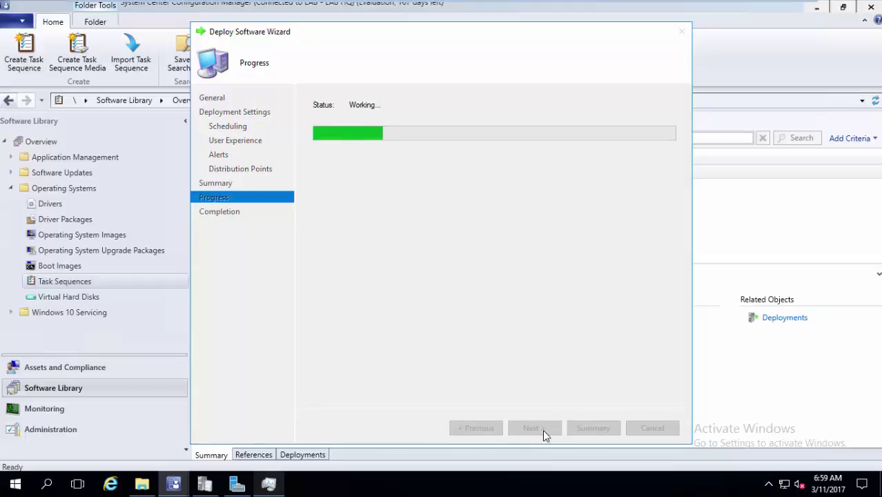
{"action": "left_click", "coordinate": [643, 432]}
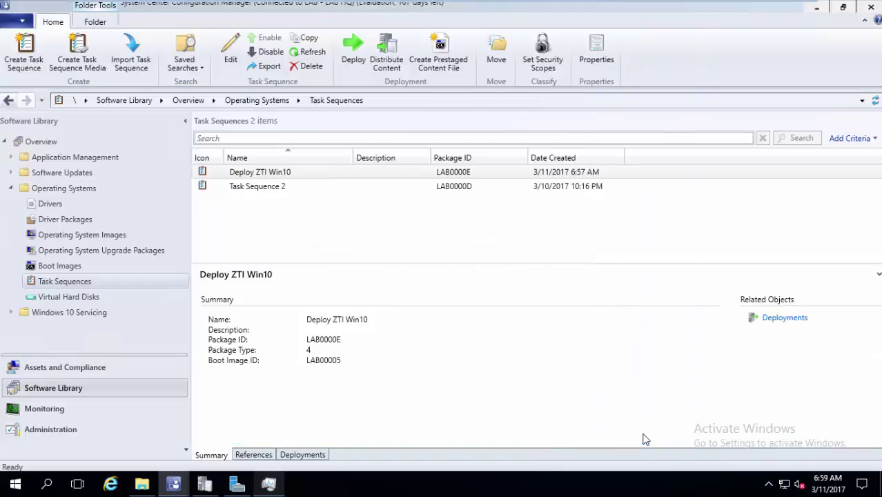
Switch to the client computer that has Software Center and Configuration Manager Properties open
{"action": "left_click", "coordinate": [615, 9]}
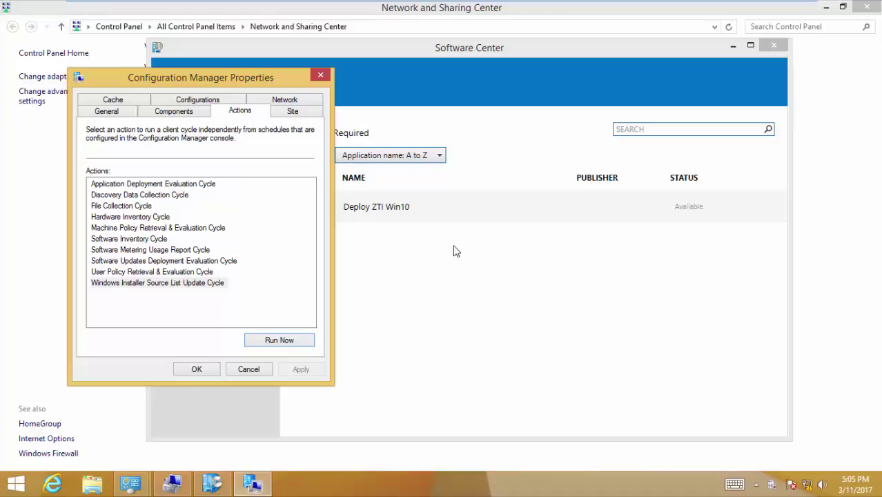
Bring Software Center to the front and move its window aside so the Configuration Manager actions list also shows
{"action": "left_click", "coordinate": [456, 250]}
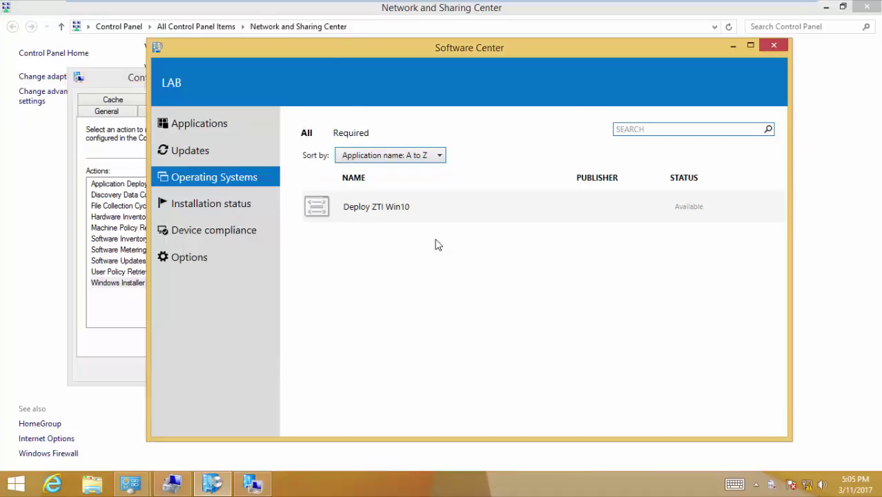
{"action": "left_click_drag", "start_coordinate": [344, 54], "coordinate": [422, 46]}
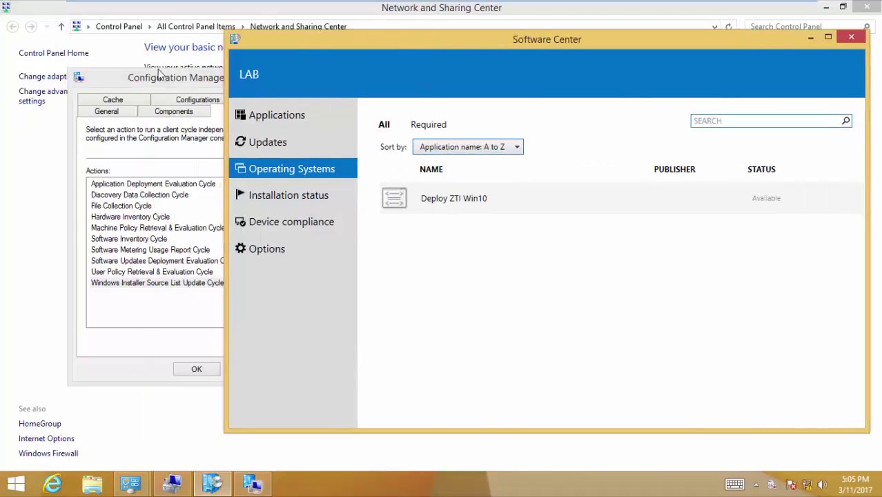
{"action": "left_click", "coordinate": [162, 76]}
{"action": "left_click", "coordinate": [439, 243]}
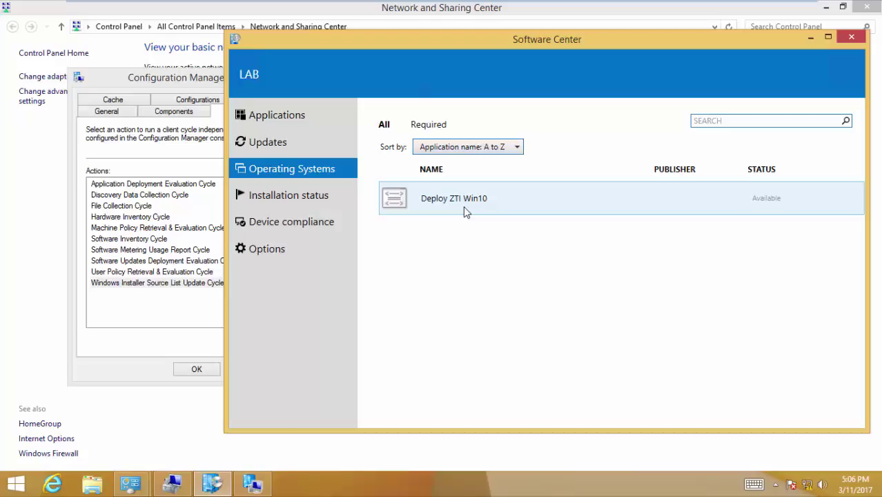
Browse the client's New Volume (E:) drive and select the Very important data text file
{"action": "left_click", "coordinate": [142, 489]}
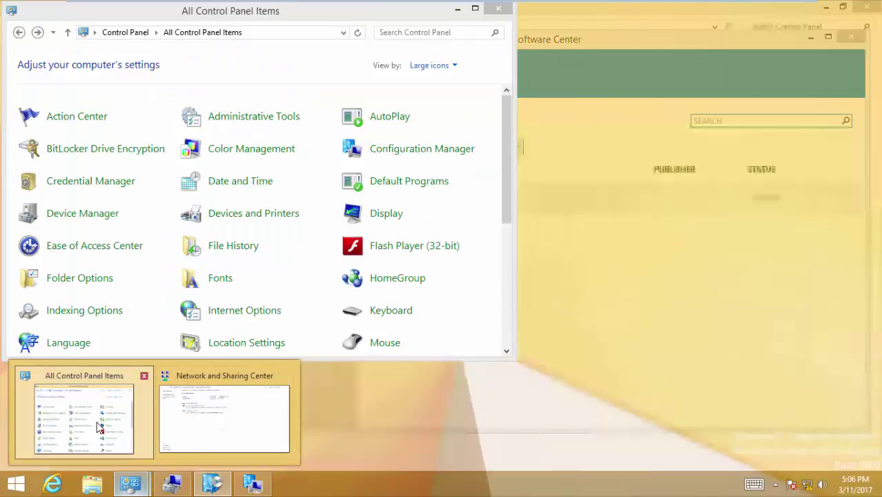
{"action": "left_click", "coordinate": [97, 422]}
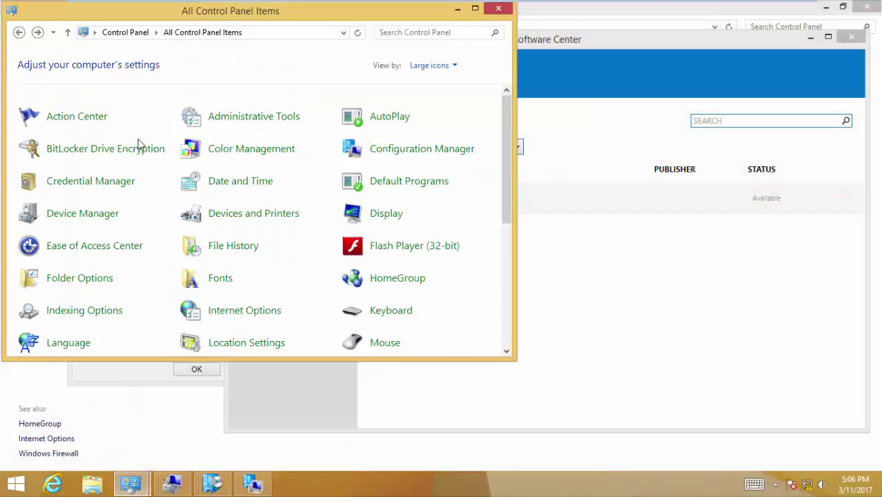
{"action": "left_click", "coordinate": [105, 489]}
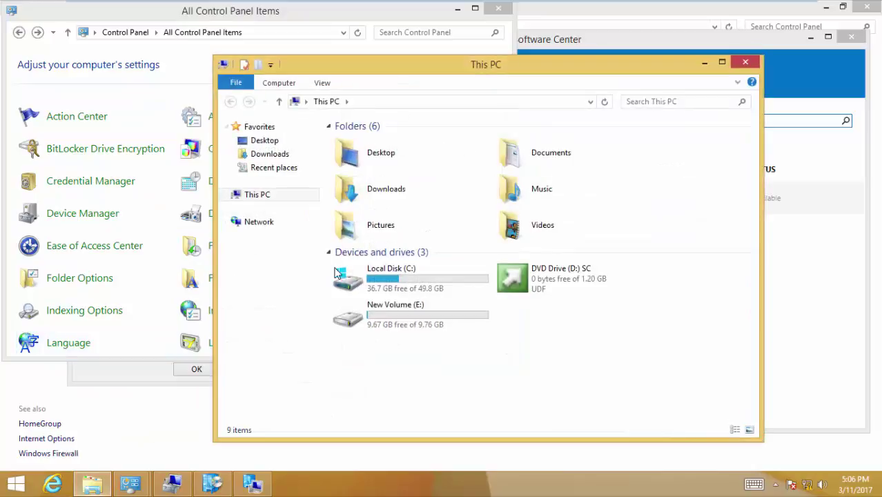
{"action": "left_click", "coordinate": [437, 317]}
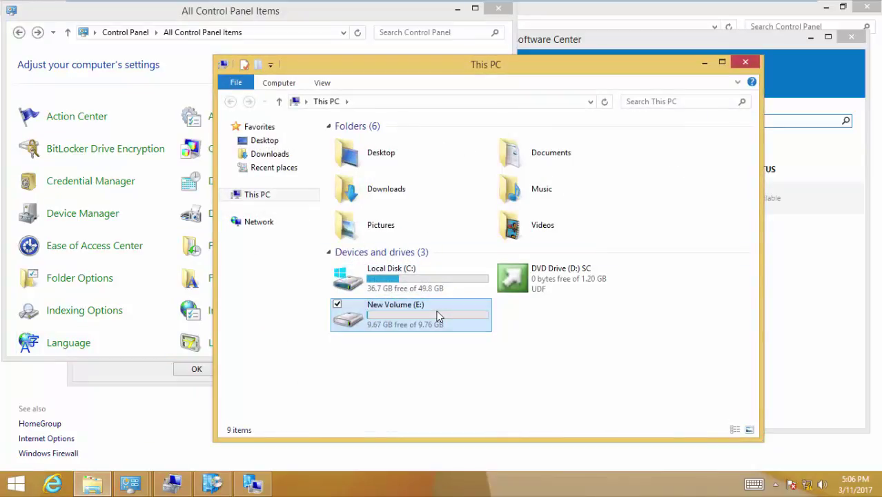
{"action": "double_click", "coordinate": [437, 317]}
{"action": "left_click", "coordinate": [401, 147]}
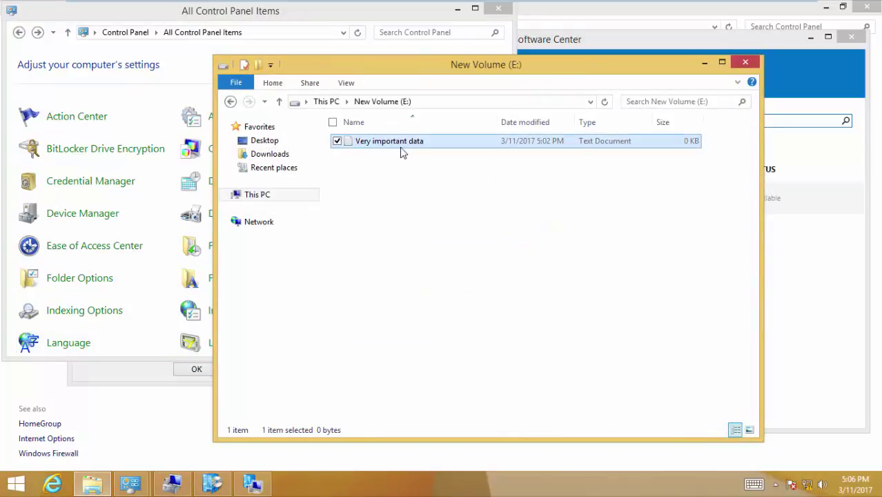
Look at the salary text file on the client's desktop, then close the file window and minimize Control Panel
{"action": "left_click", "coordinate": [278, 141]}
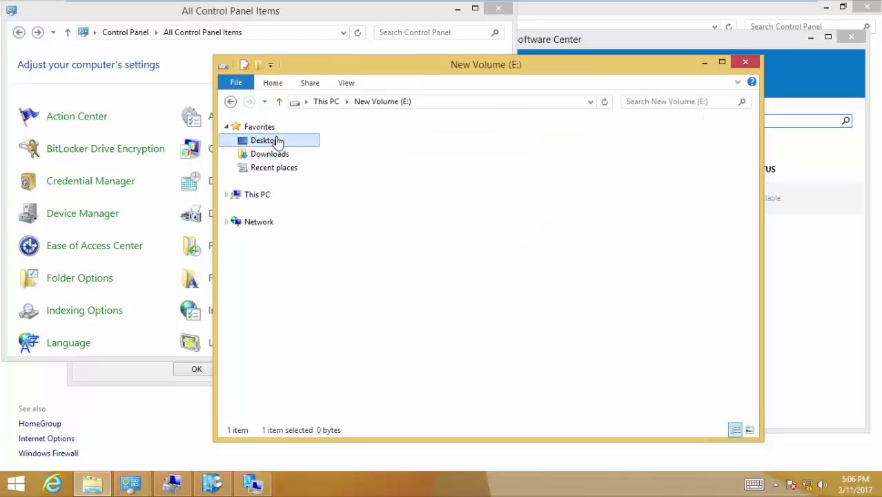
{"action": "left_click", "coordinate": [558, 240]}
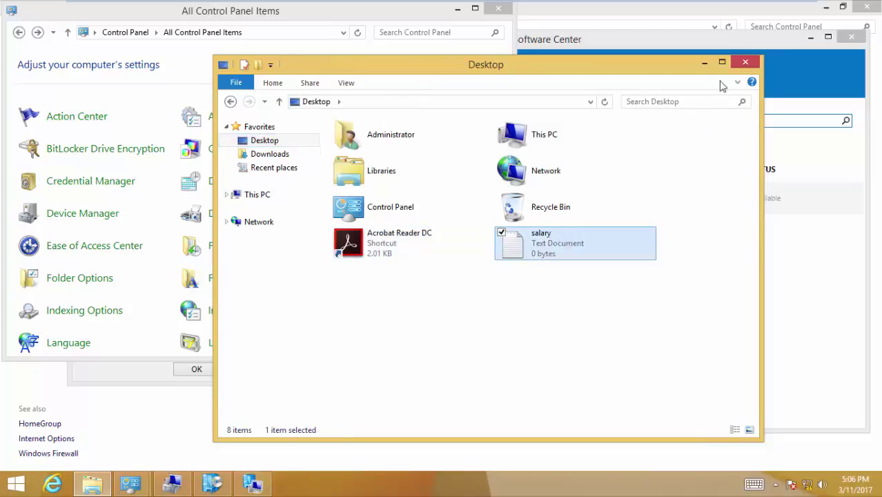
{"action": "left_click", "coordinate": [740, 64]}
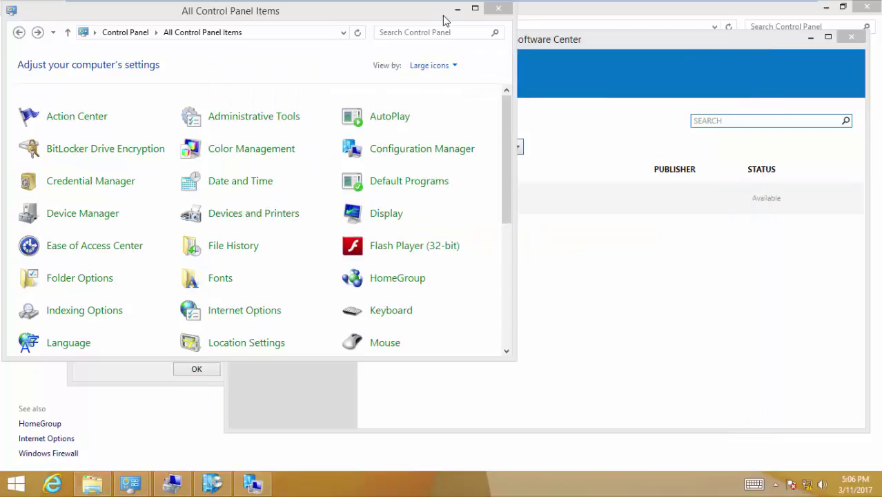
{"action": "left_click", "coordinate": [457, 11]}
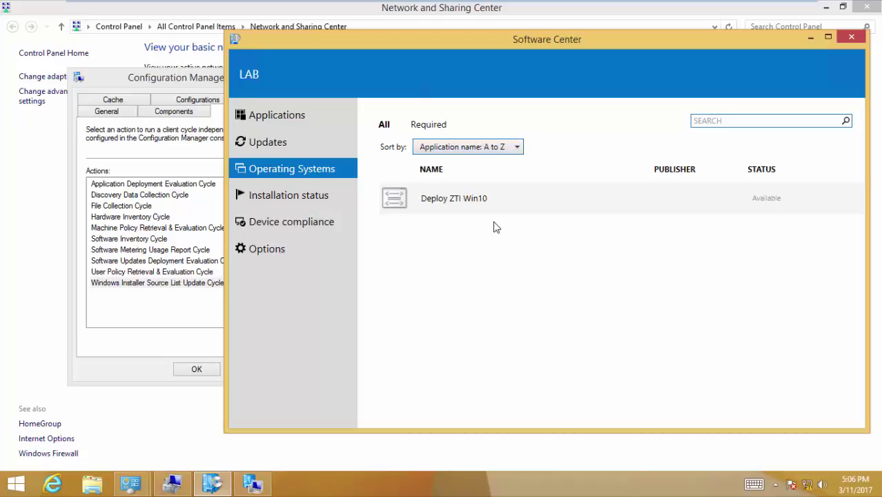
Start installing the Deploy ZTI Win10 operating system from Software Center and confirm the installation
{"action": "left_click", "coordinate": [476, 198]}
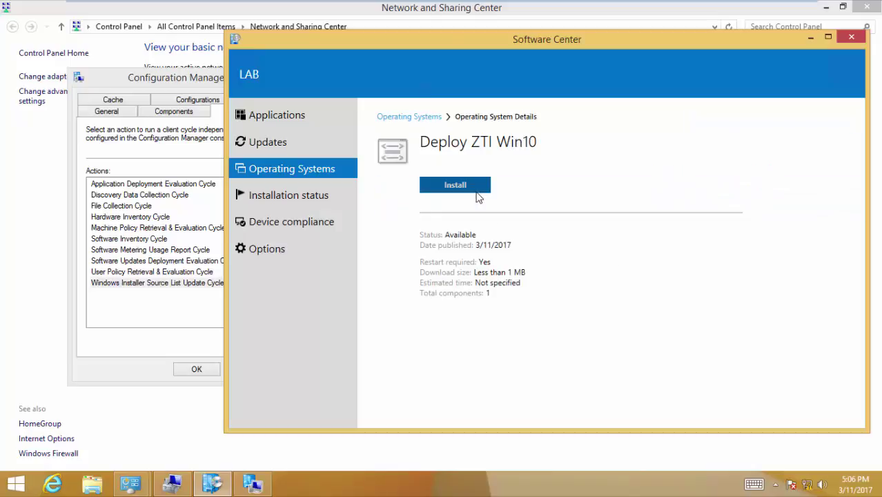
{"action": "left_click", "coordinate": [474, 190]}
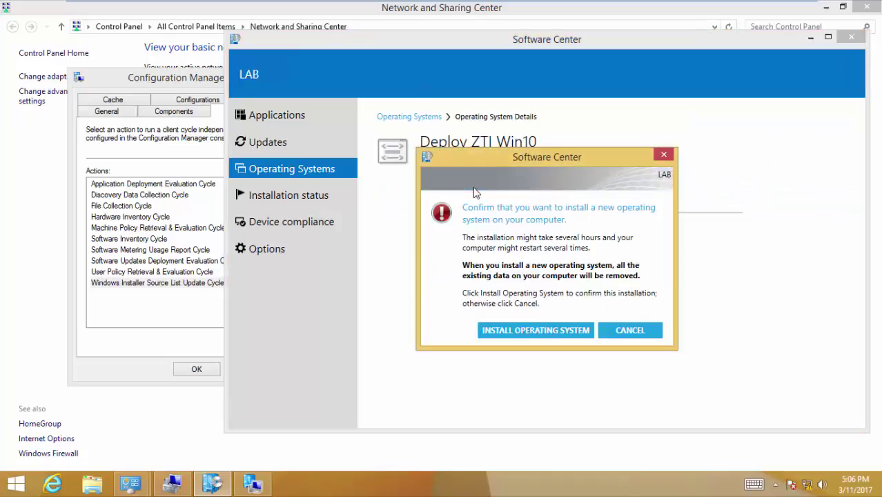
{"action": "left_click", "coordinate": [537, 331]}
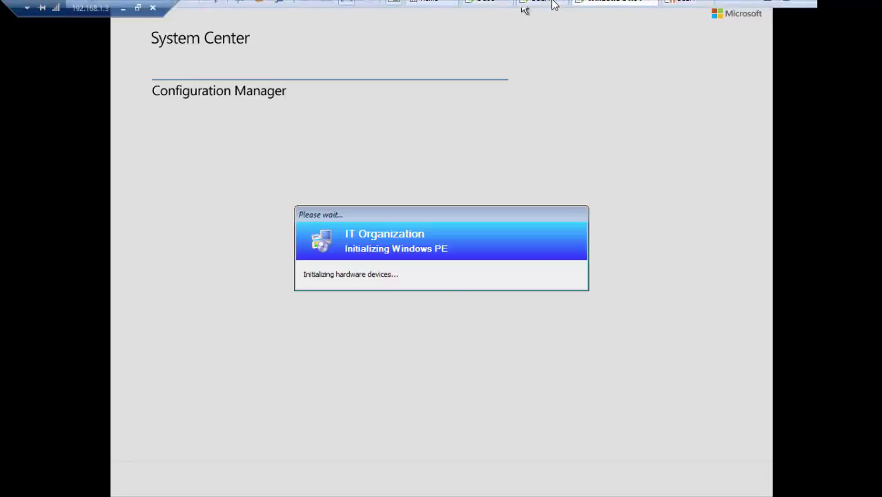
On the SCCM server, inspect the state migration store in C:\USMT down to the USMT.MIG file, and return to the client
{"action": "left_click", "coordinate": [542, 11]}
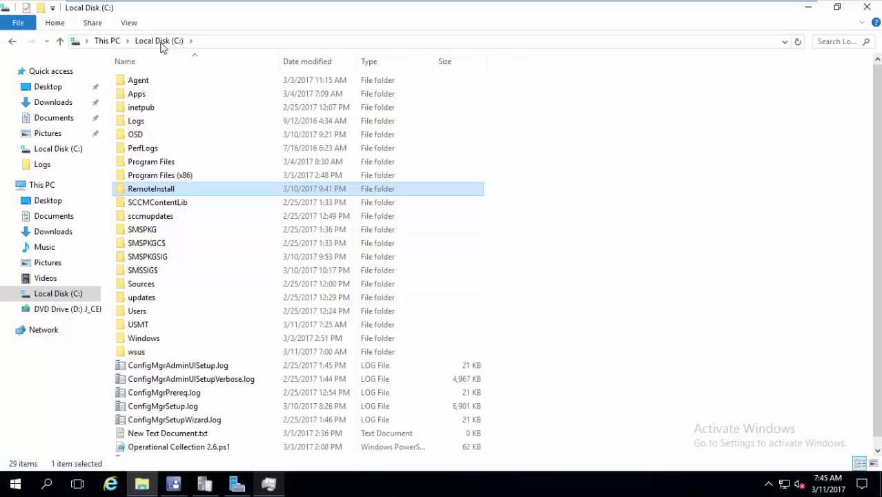
{"action": "left_click", "coordinate": [150, 326]}
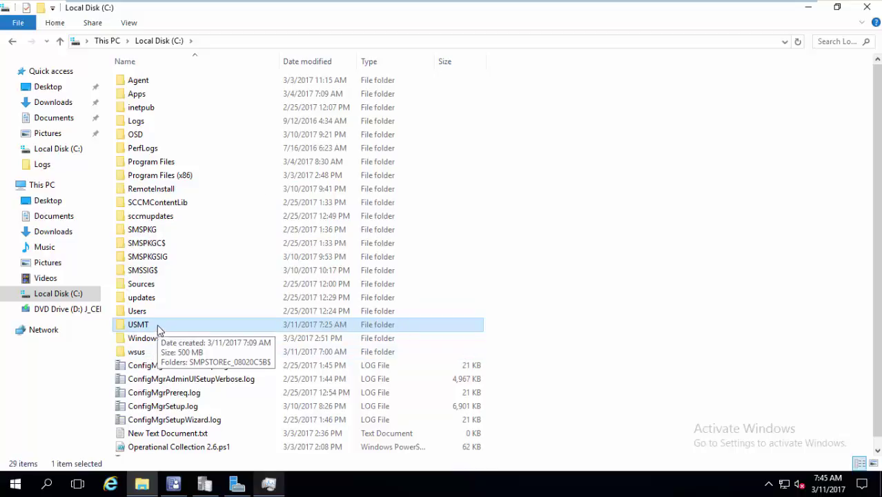
{"action": "double_click", "coordinate": [158, 330]}
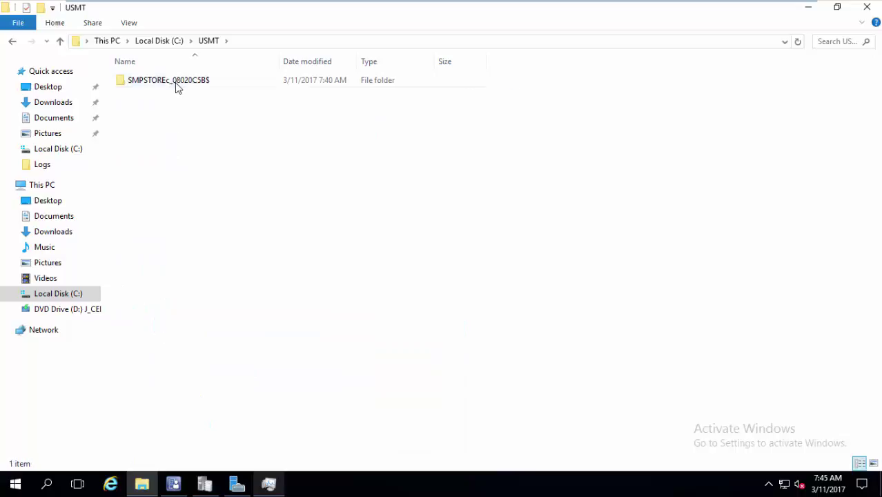
{"action": "double_click", "coordinate": [176, 87]}
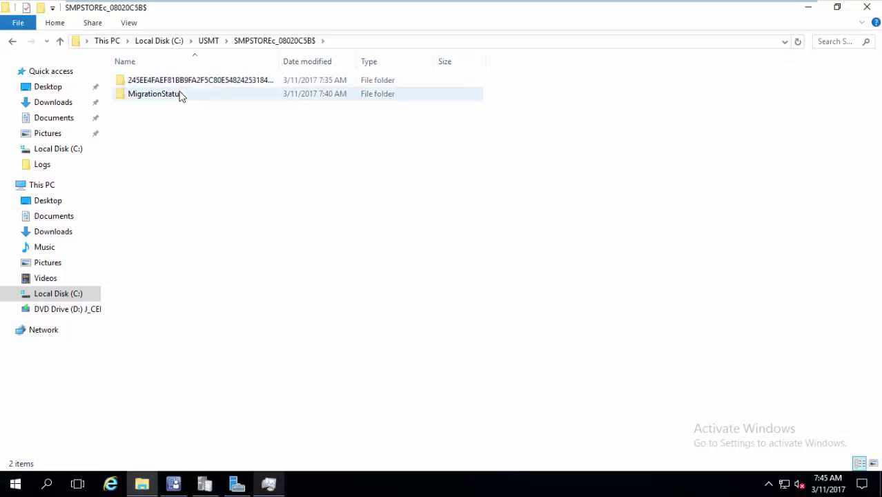
{"action": "double_click", "coordinate": [187, 85]}
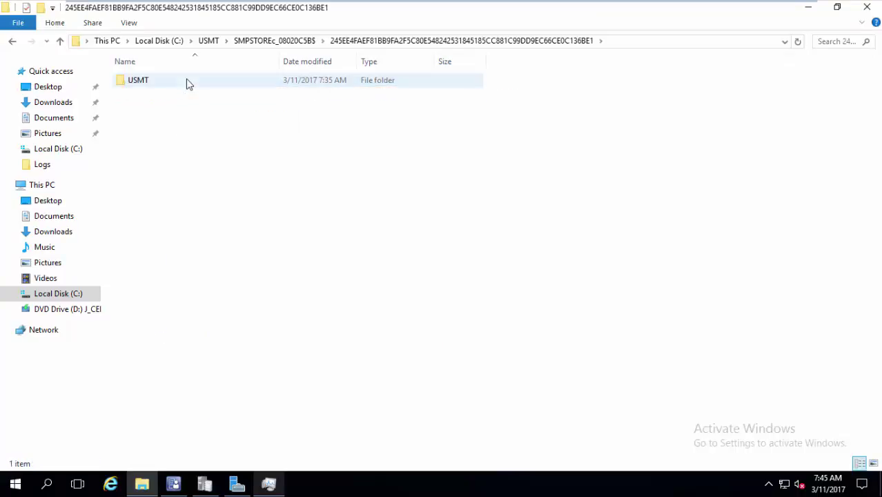
{"action": "double_click", "coordinate": [188, 83]}
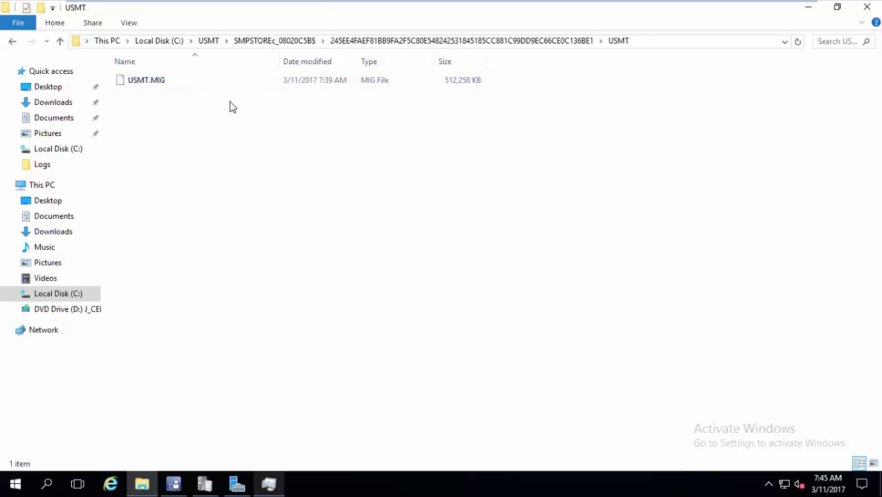
{"action": "mouse_move", "coordinate": [450, 3]}
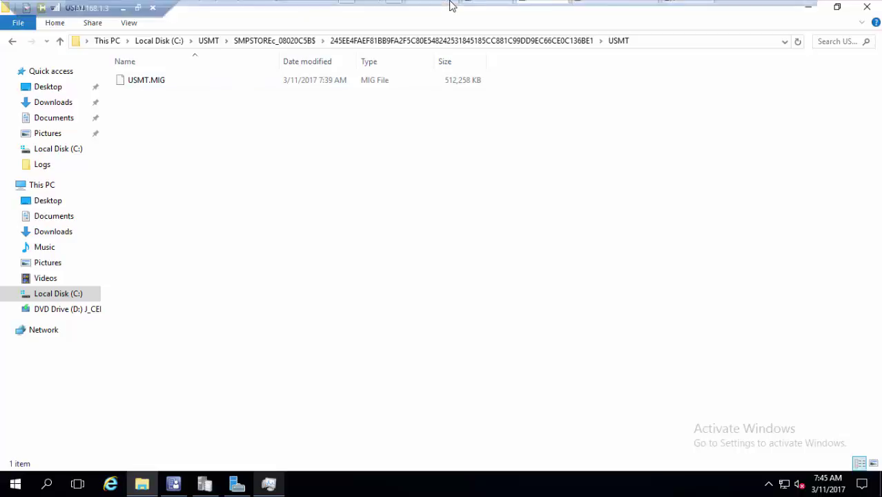
{"action": "left_click", "coordinate": [617, 9]}
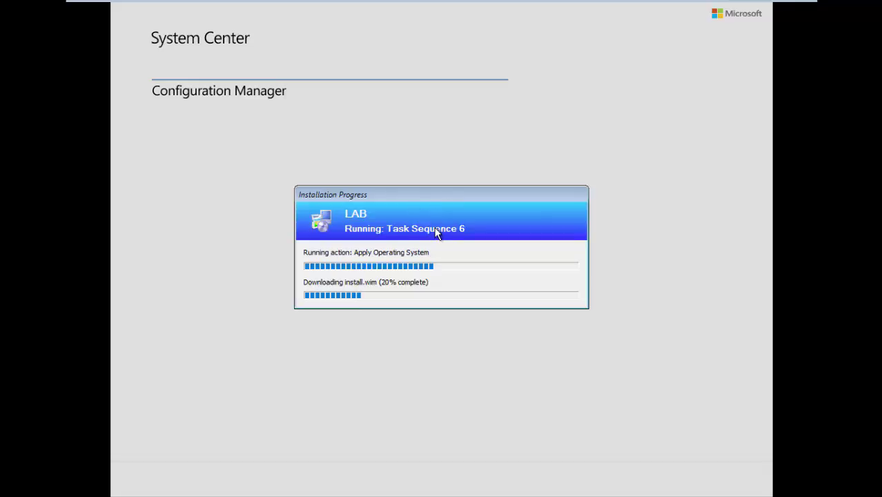
Sign in to the Windows 10 client as lab\administrator, entering the account password
{"action": "mouse_move", "coordinate": [483, 5]}
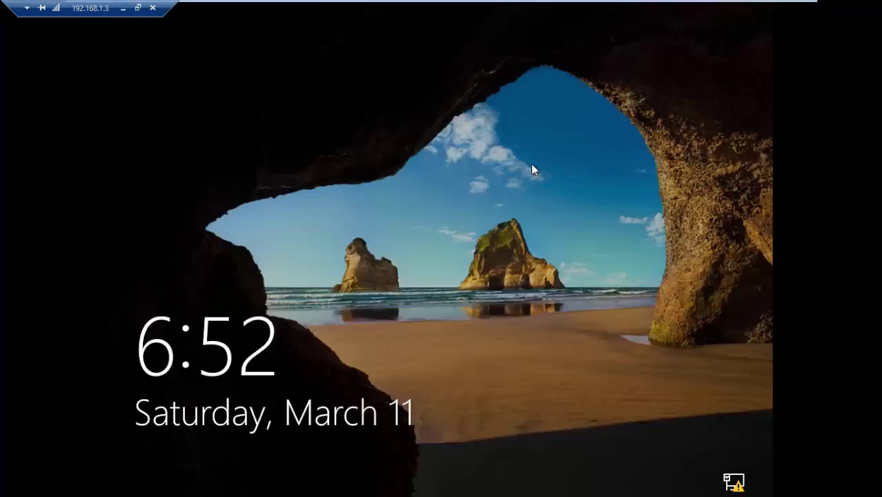
{"action": "left_click", "coordinate": [531, 164]}
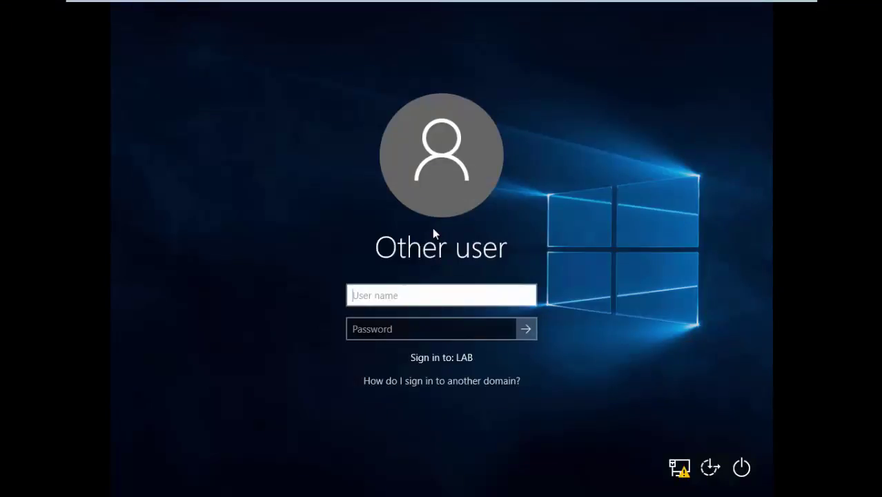
{"action": "type", "text": "lab\\administrator"}
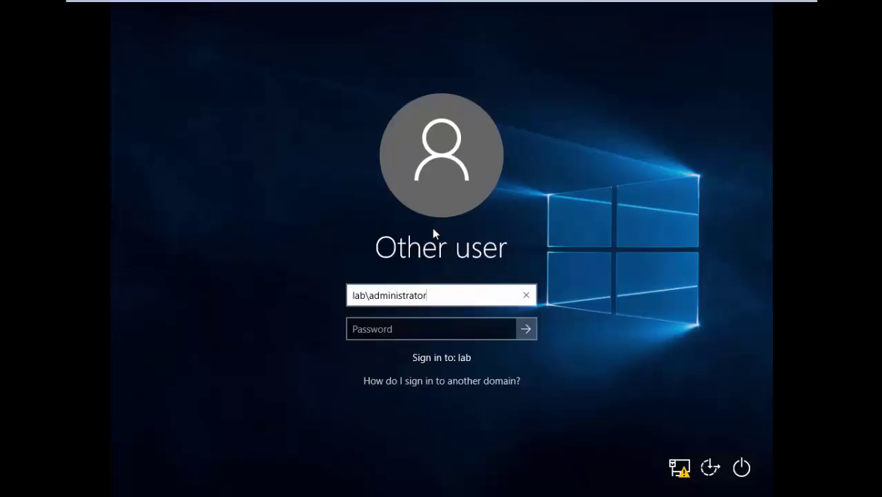
{"action": "key", "text": "Tab"}
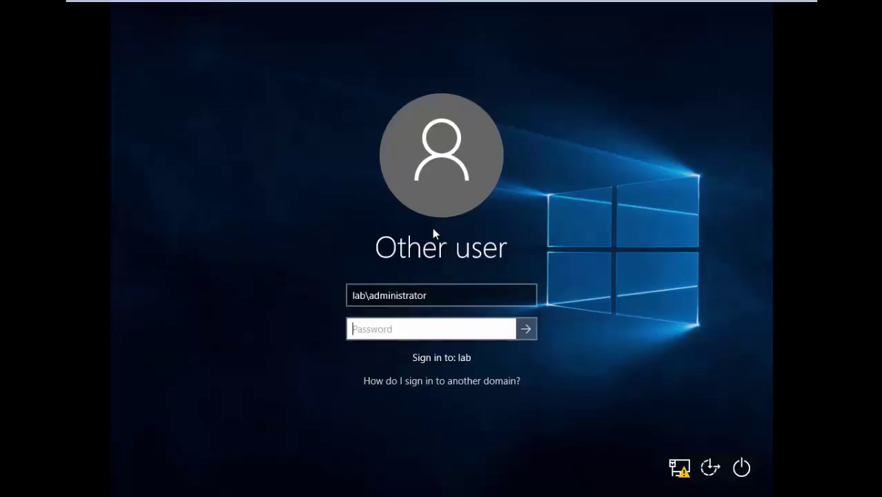
{"action": "type", "text": "••••••••"}
{"action": "key", "text": "Return"}
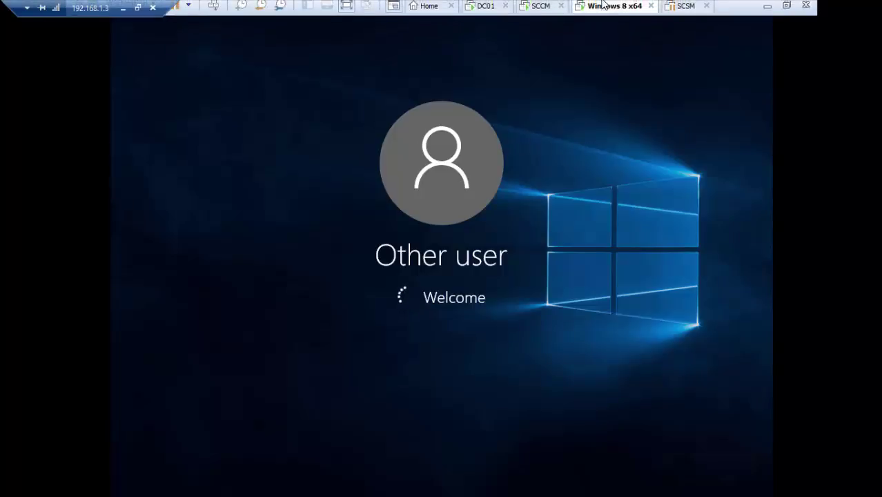
Switch to the SCCM server and open the Deploy ZTI Win10 task sequence in the Task Sequence Editor
{"action": "left_click", "coordinate": [546, 9]}
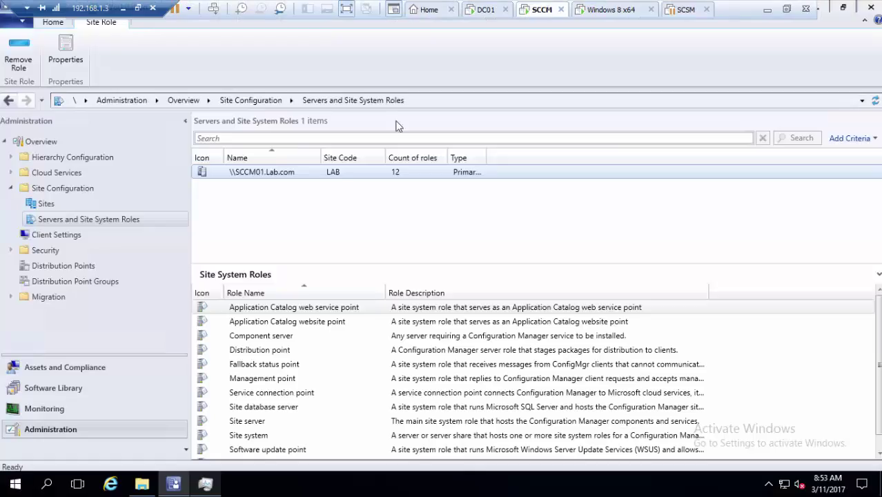
{"action": "left_click", "coordinate": [71, 403]}
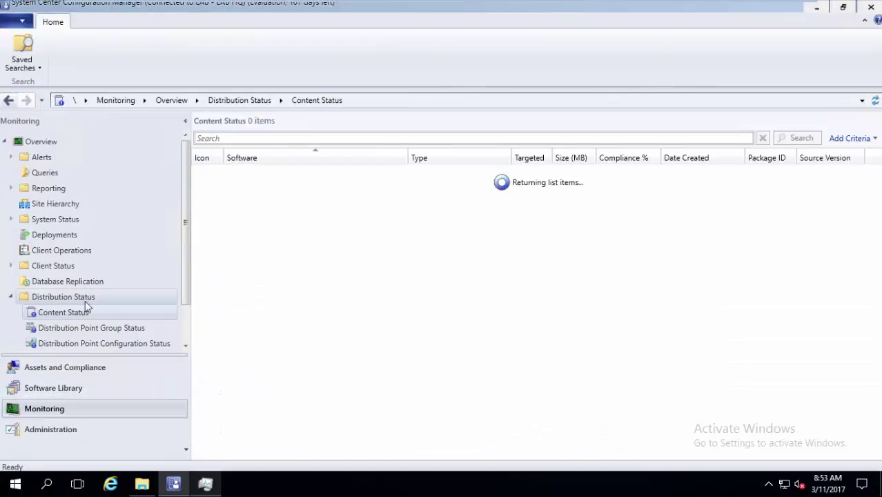
{"action": "left_click", "coordinate": [85, 390]}
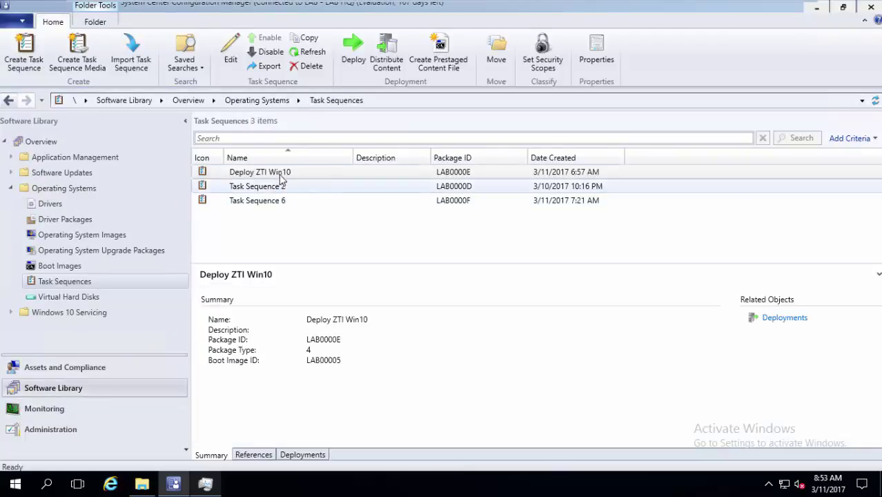
{"action": "left_click", "coordinate": [231, 50]}
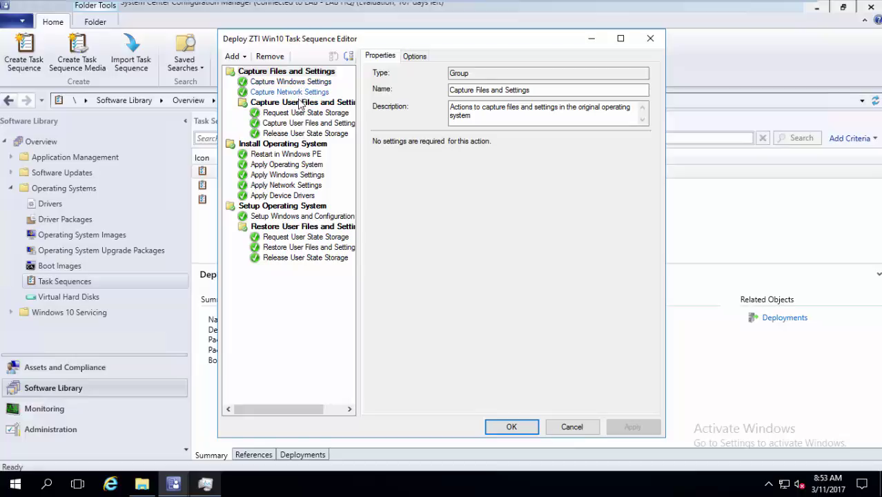
Review the Deploy ZTI Win10 sequence settings from Request User State Storage through Restart in Windows PE, Apply Operating System and Apply Device Drivers
{"action": "left_click", "coordinate": [303, 114]}
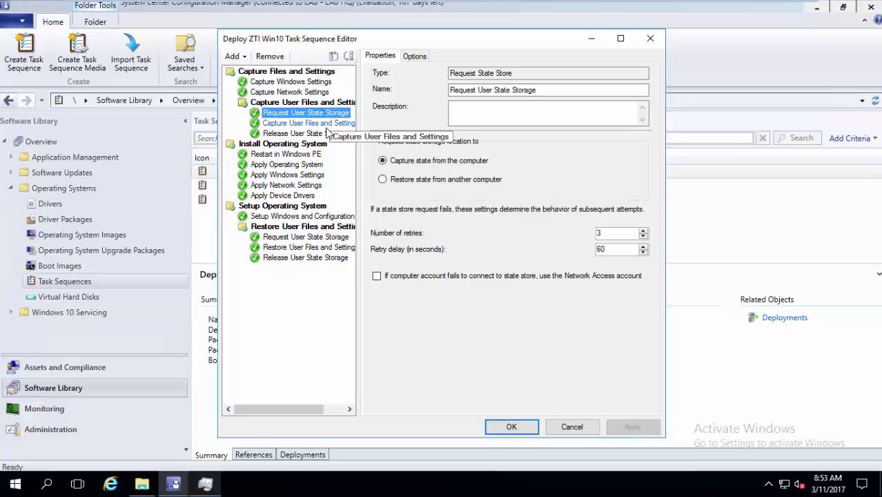
{"action": "left_click", "coordinate": [311, 159]}
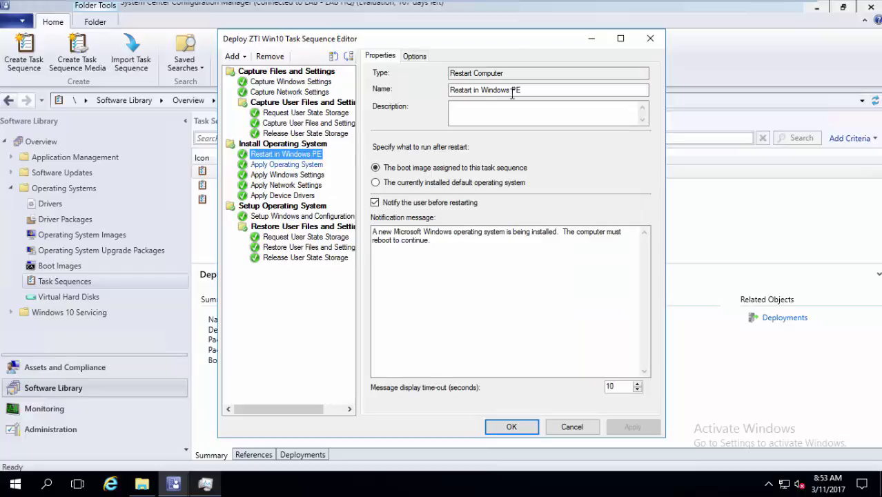
{"action": "left_click", "coordinate": [487, 92]}
{"action": "left_click", "coordinate": [314, 165]}
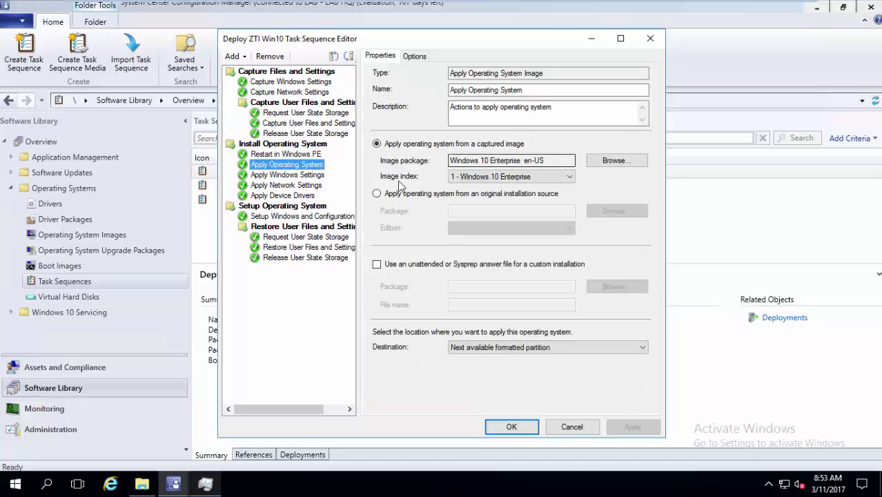
{"action": "left_click", "coordinate": [288, 176]}
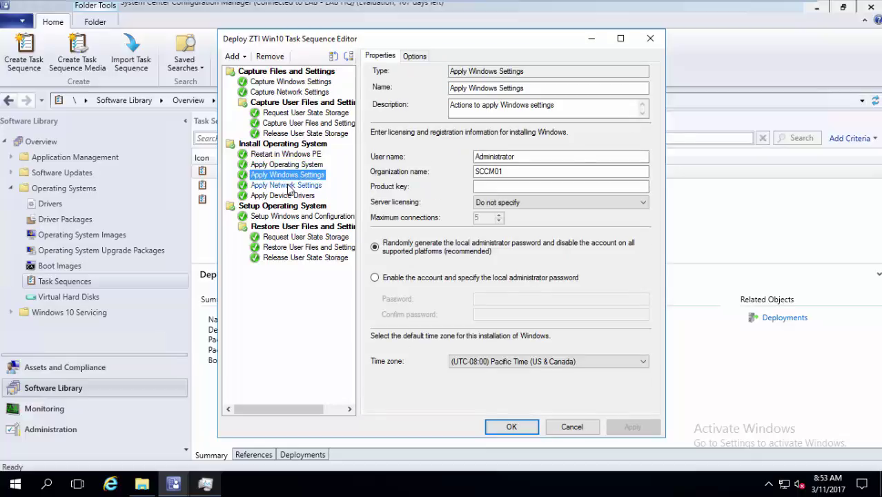
{"action": "left_click", "coordinate": [291, 186]}
{"action": "left_click", "coordinate": [291, 196]}
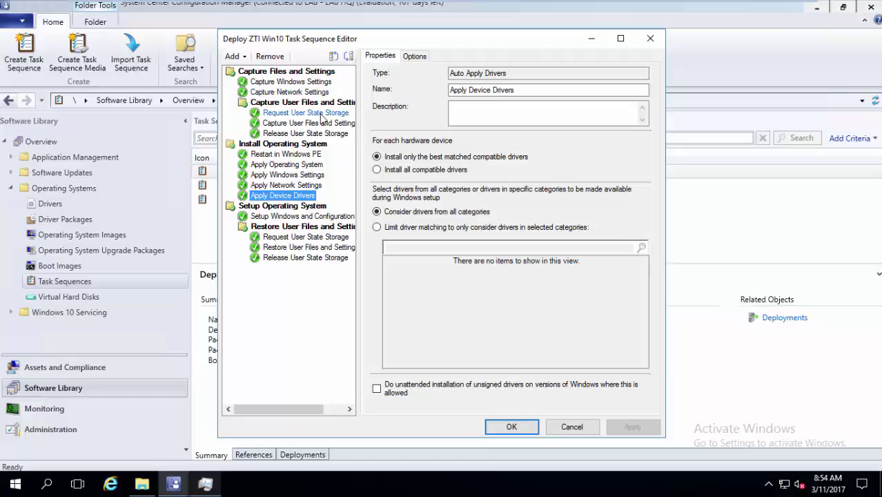
Look at the driver actions that can be added to the task sequence, and close the editor without saving
{"action": "left_click", "coordinate": [241, 56]}
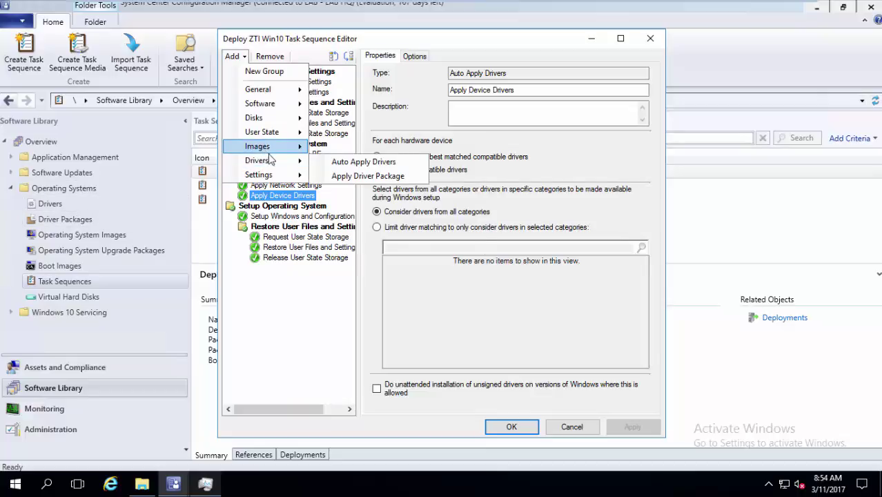
{"action": "mouse_move", "coordinate": [273, 161]}
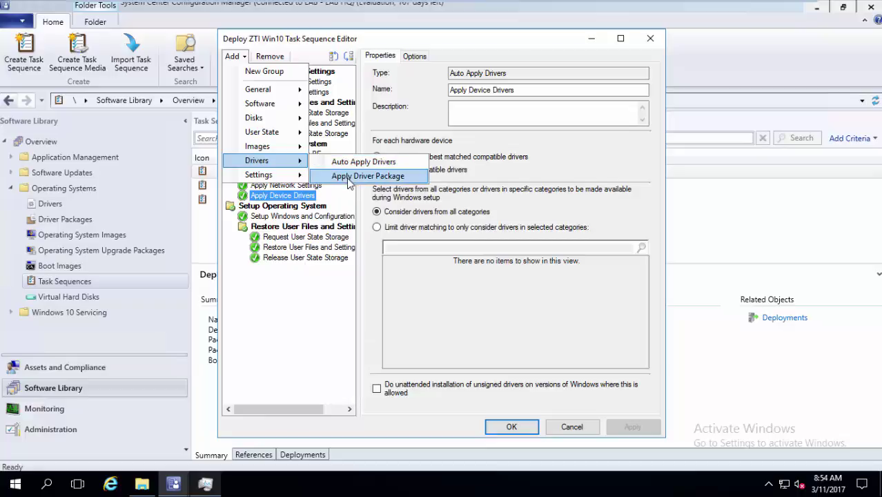
{"action": "left_click", "coordinate": [558, 423]}
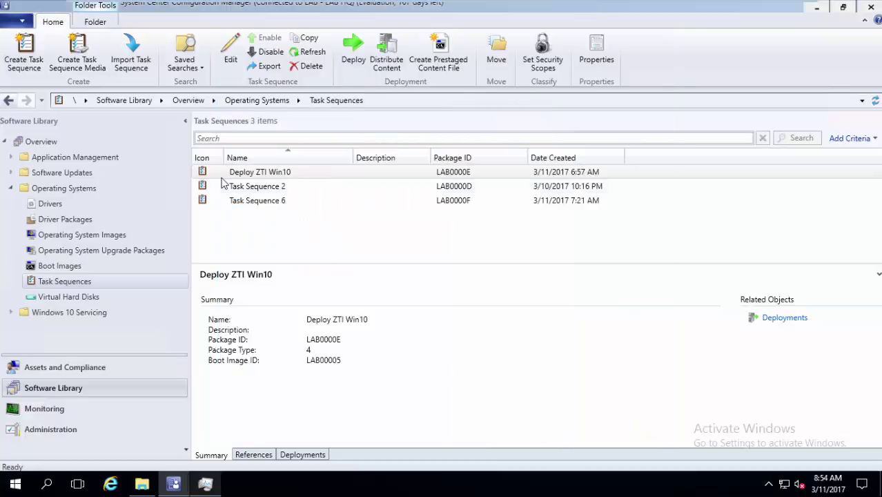
Inspect the driver source options in the Import New Driver Wizard for the Drivers node, and exit without importing
{"action": "left_click", "coordinate": [69, 203]}
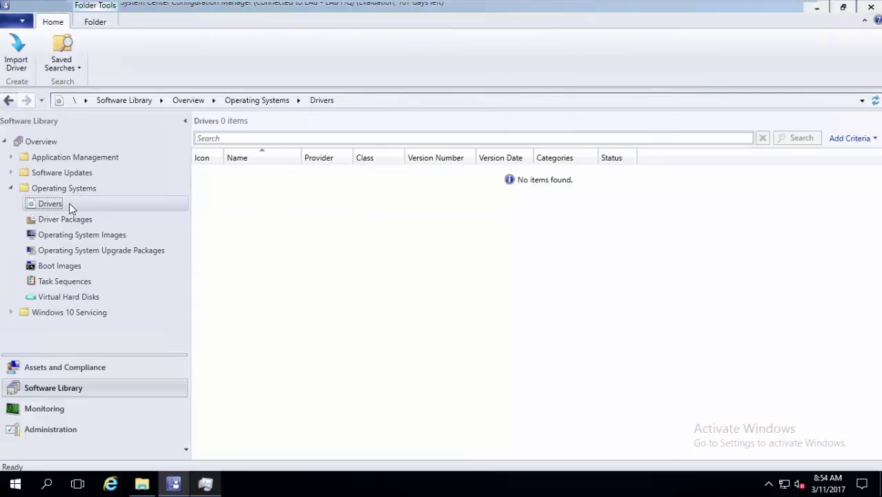
{"action": "right_click", "coordinate": [69, 203]}
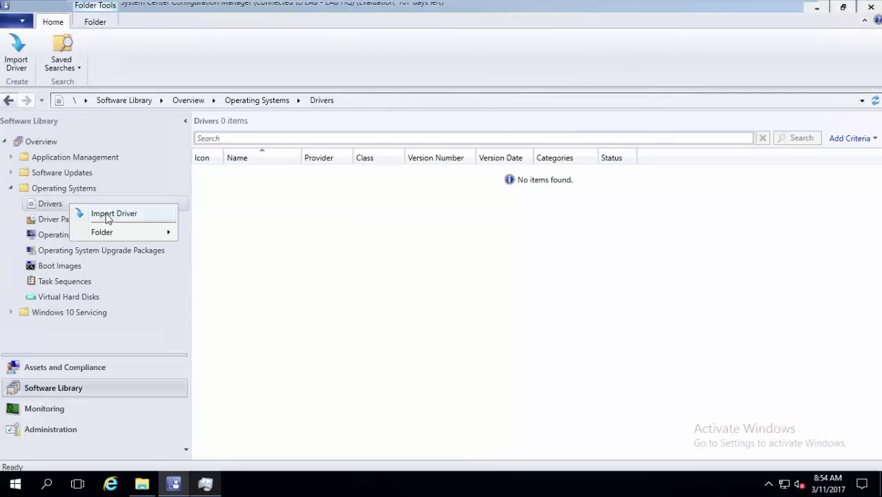
{"action": "left_click", "coordinate": [106, 213]}
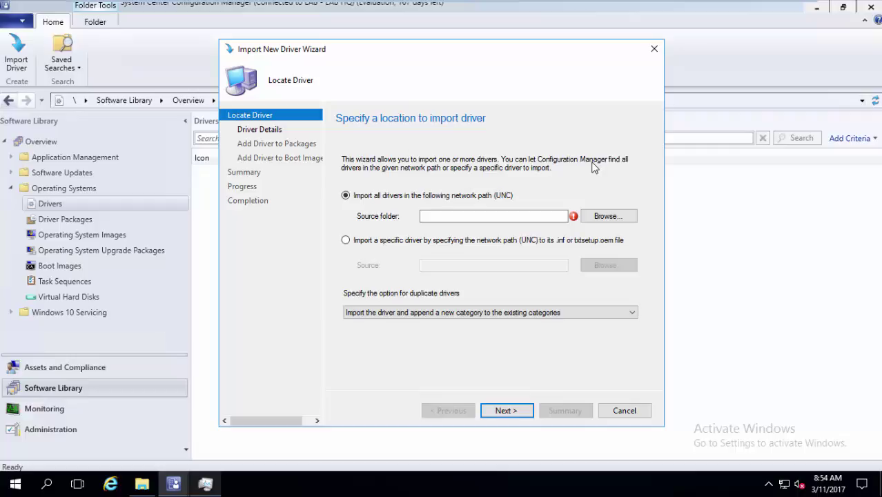
{"action": "left_click", "coordinate": [610, 409]}
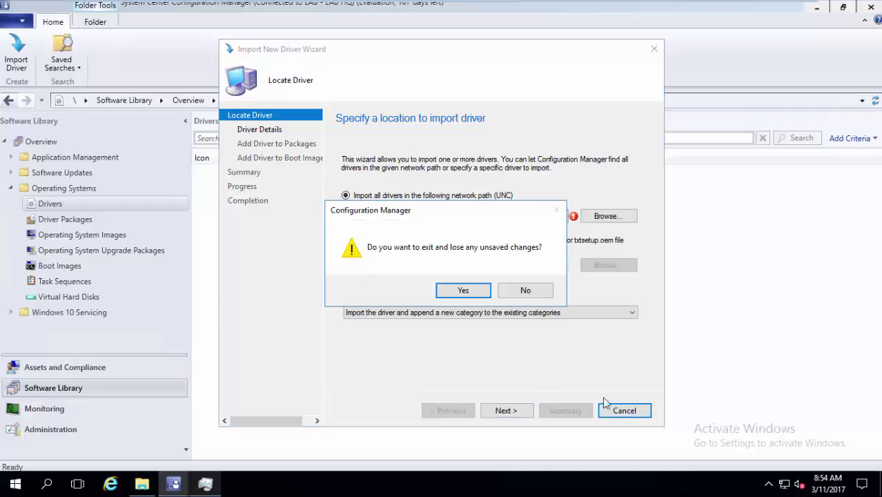
{"action": "left_click", "coordinate": [485, 293]}
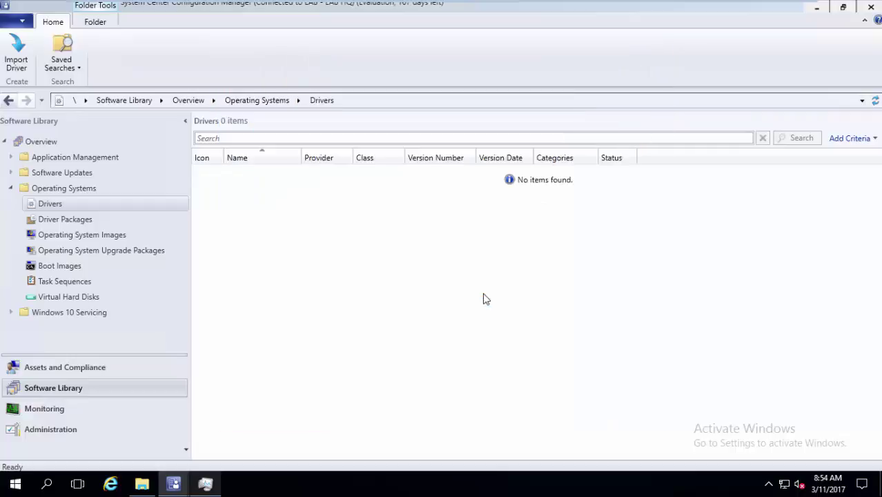
Inspect the driver list in the properties of Boot image (x86), and close the properties without changes
{"action": "left_click", "coordinate": [95, 282]}
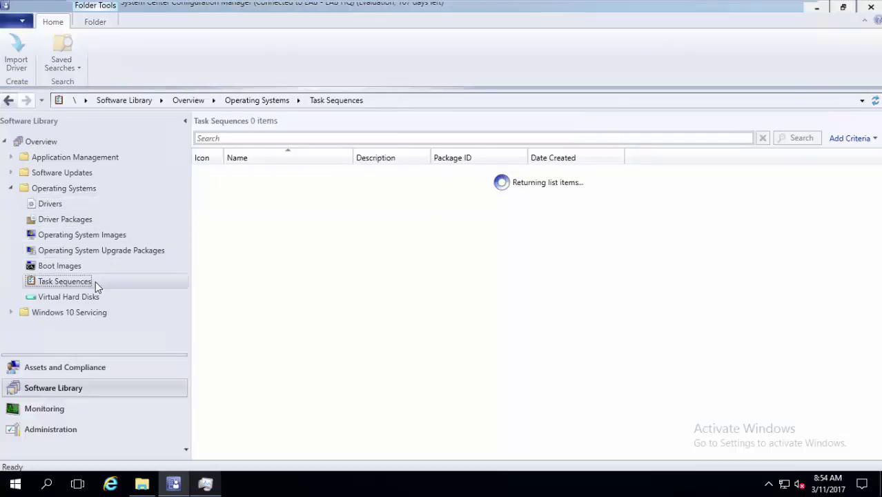
{"action": "left_click", "coordinate": [73, 266]}
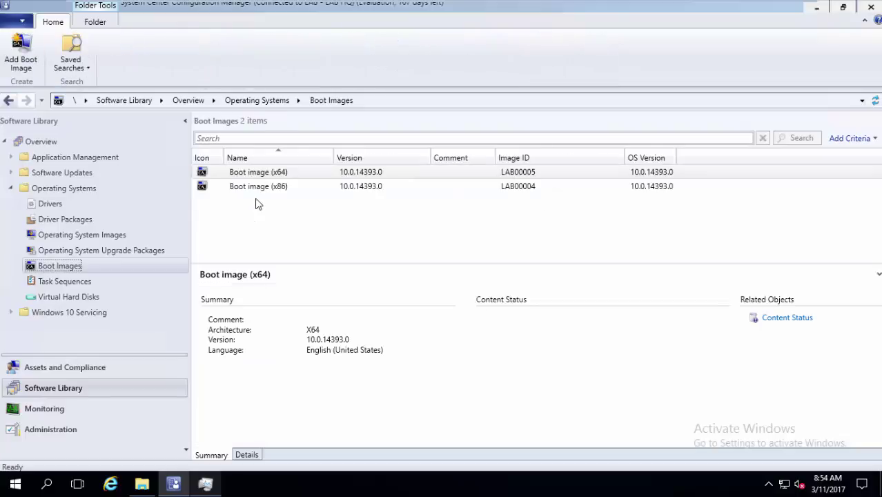
{"action": "left_click", "coordinate": [261, 194]}
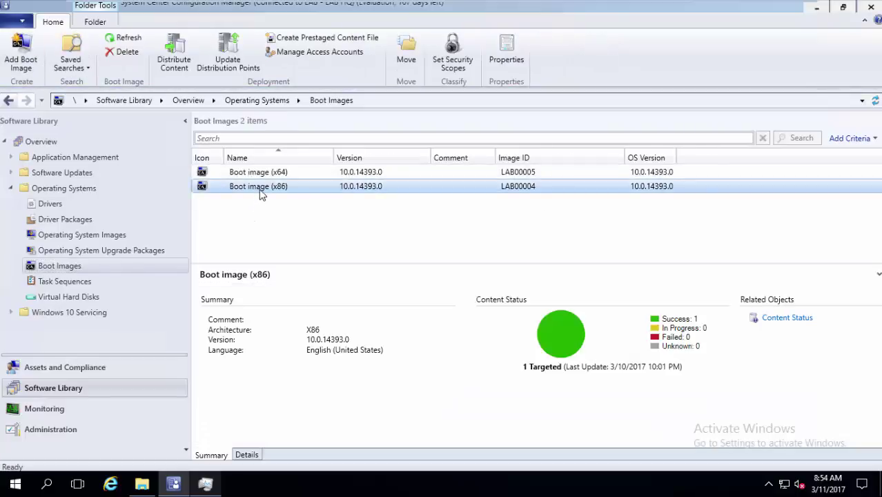
{"action": "right_click", "coordinate": [261, 194]}
{"action": "left_click", "coordinate": [304, 337]}
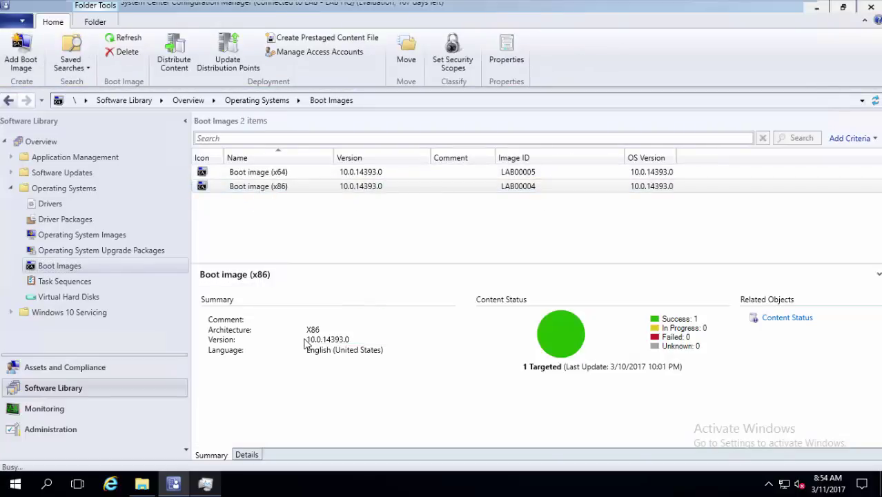
{"action": "left_click", "coordinate": [343, 85]}
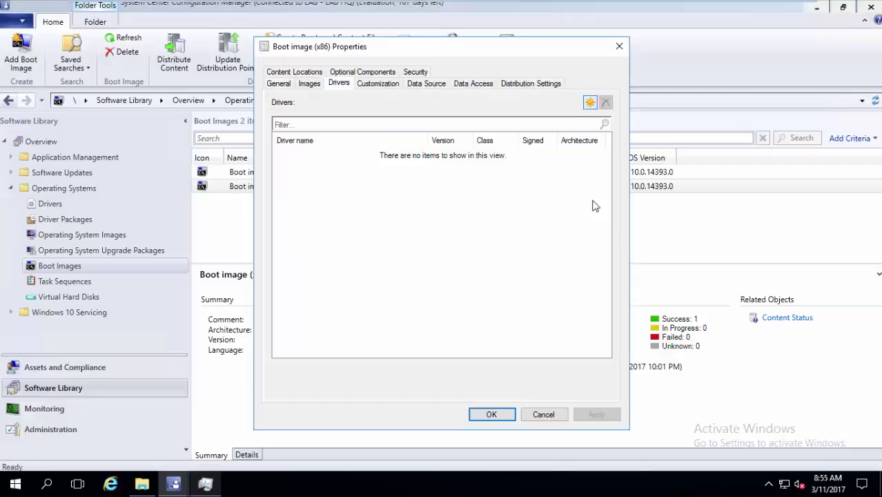
{"action": "left_click", "coordinate": [535, 417]}
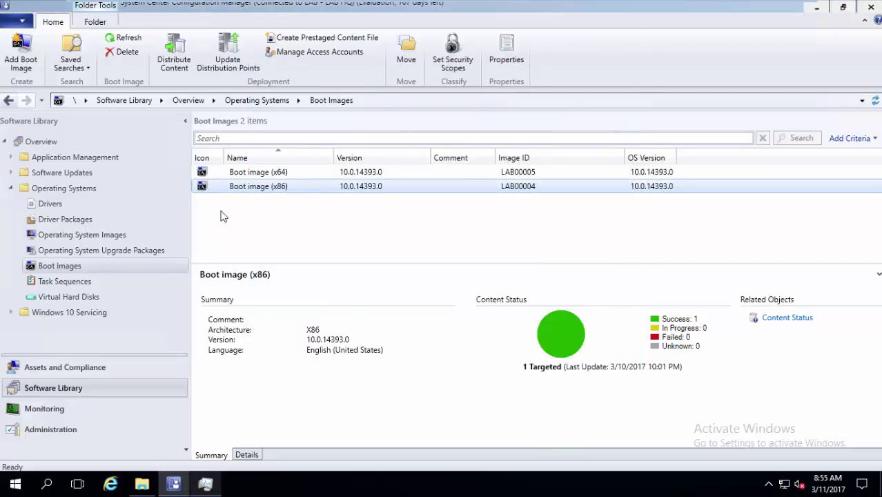
Switch to the Windows 10 client and check the contents of New Volume (D:) in File Explorer
{"action": "mouse_move", "coordinate": [545, 6]}
{"action": "left_click", "coordinate": [622, 13]}
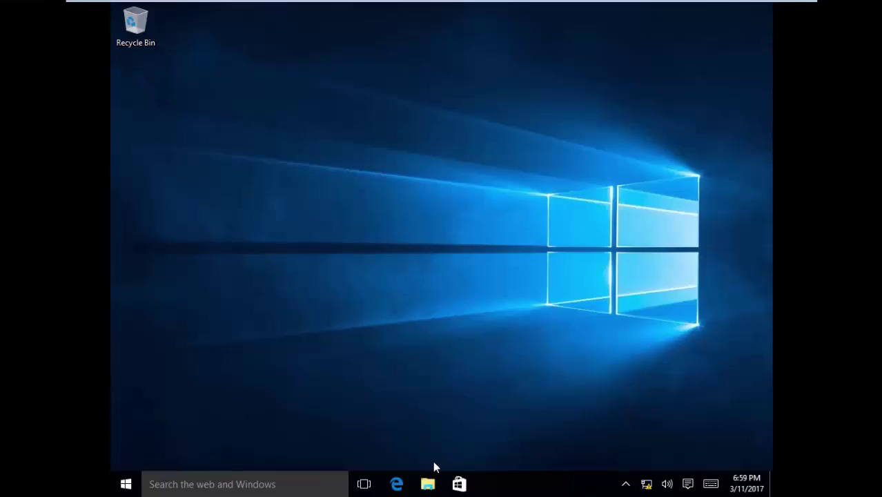
{"action": "left_click", "coordinate": [428, 484]}
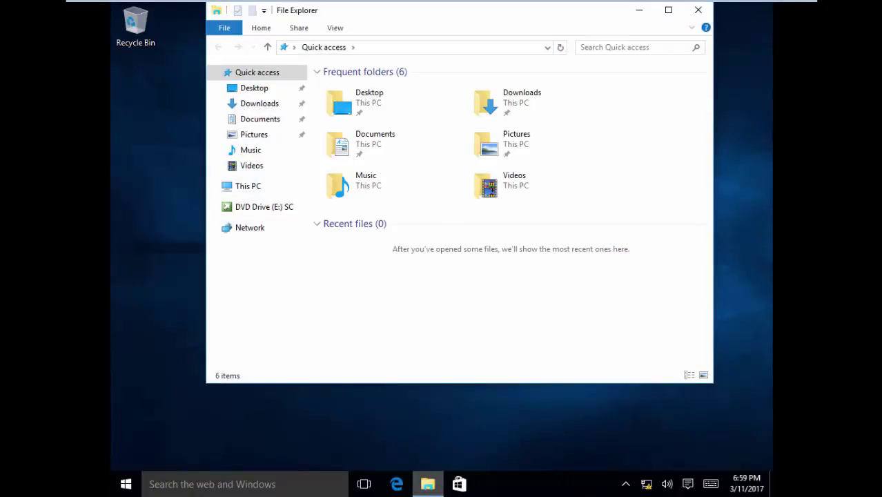
{"action": "left_click", "coordinate": [268, 190]}
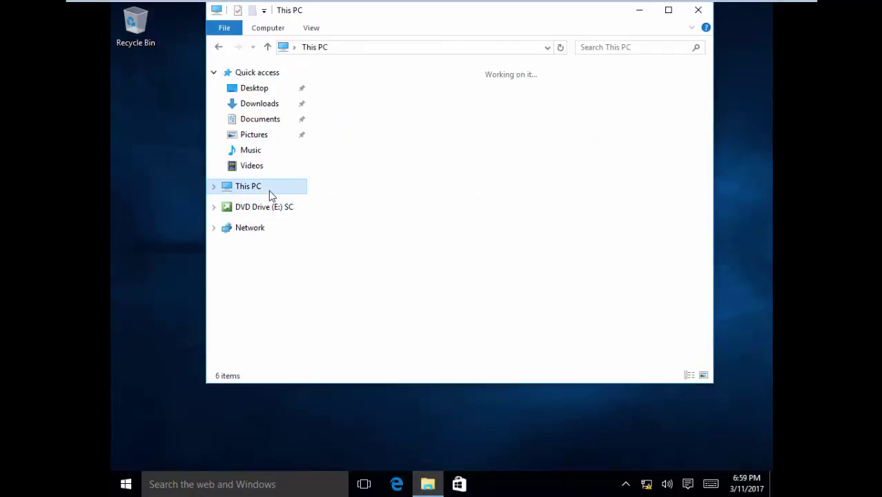
{"action": "double_click", "coordinate": [584, 221]}
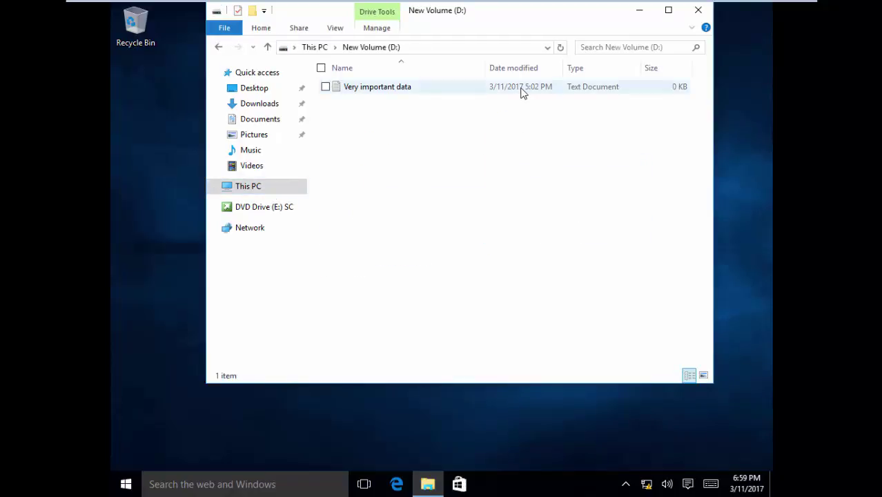
{"action": "left_click", "coordinate": [699, 11]}
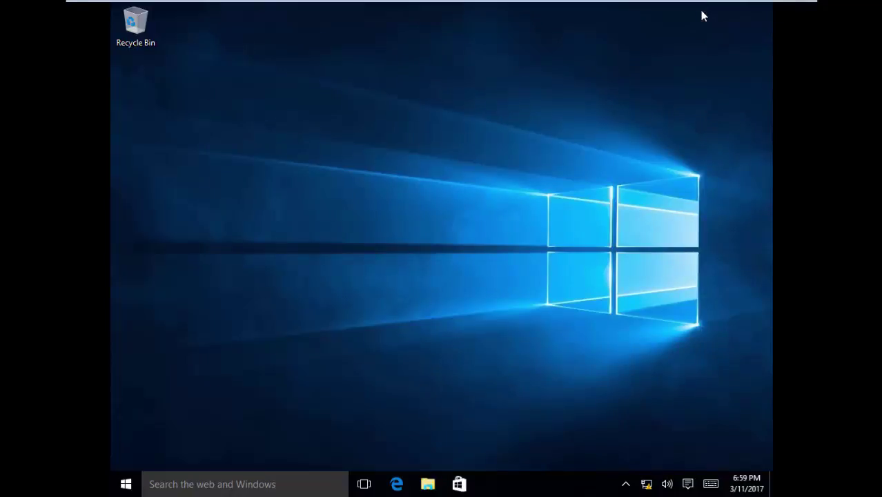
Check the folders on Local Disk (C:) of the client in File Explorer, and close the window
{"action": "left_click", "coordinate": [428, 484]}
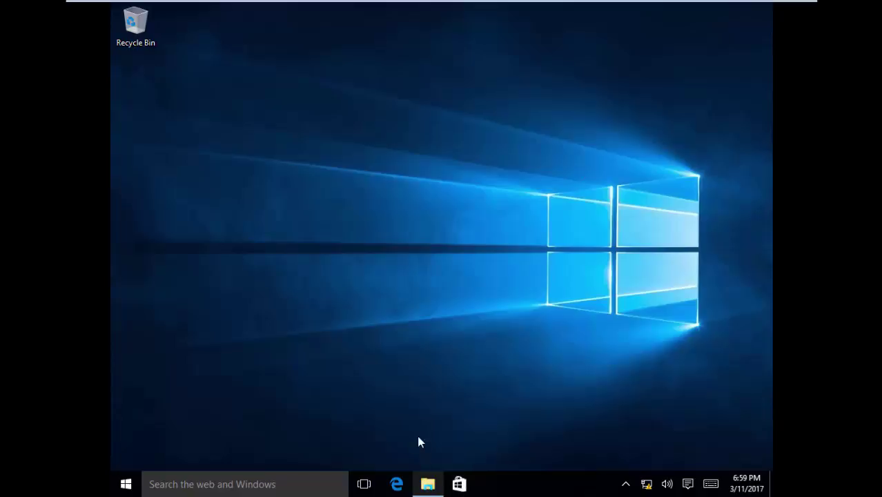
{"action": "left_click", "coordinate": [295, 208]}
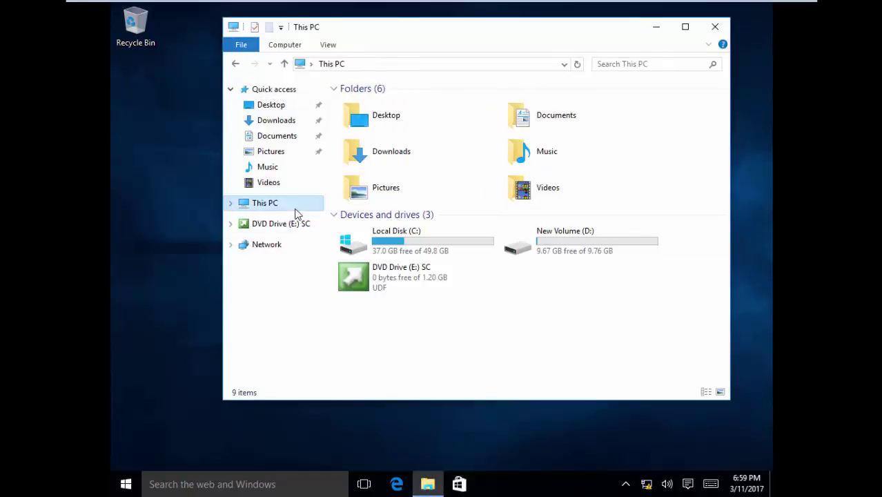
{"action": "double_click", "coordinate": [419, 234]}
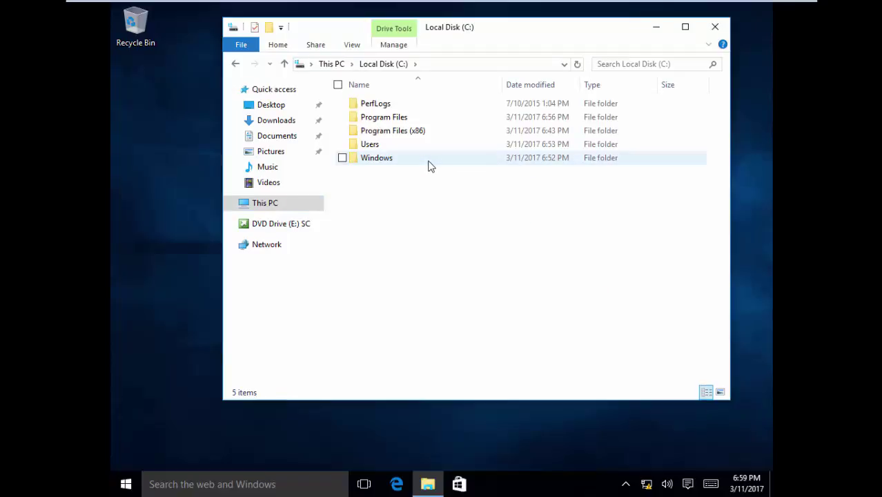
{"action": "mouse_move", "coordinate": [429, 166]}
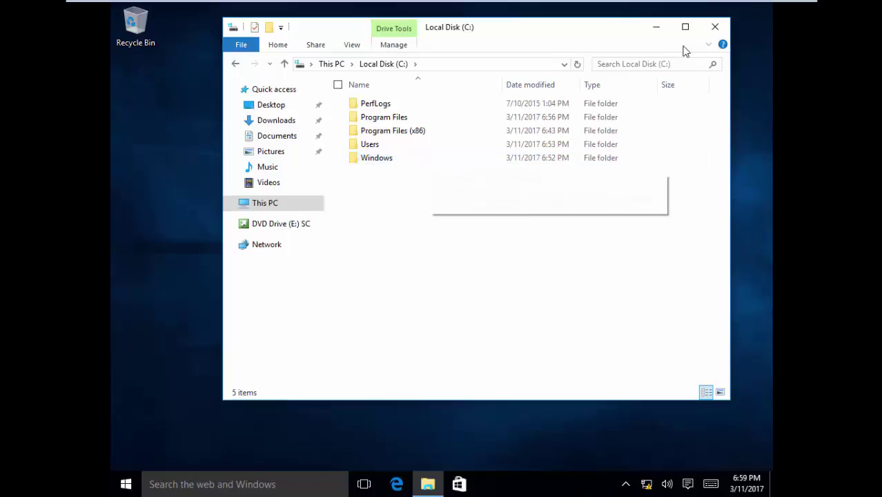
{"action": "left_click", "coordinate": [716, 26]}
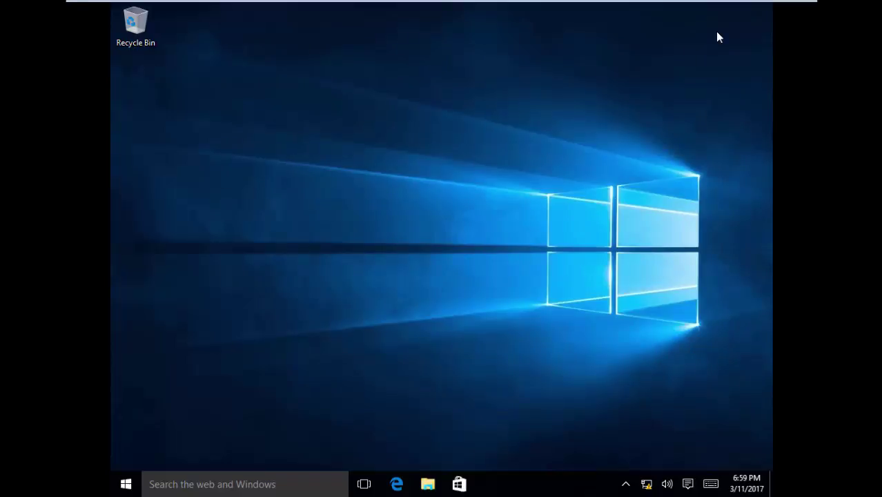
On the SCCM server, examine the bootable and capture media types in the Create Task Sequence Media Wizard, and exit without creating media
{"action": "mouse_move", "coordinate": [716, 2]}
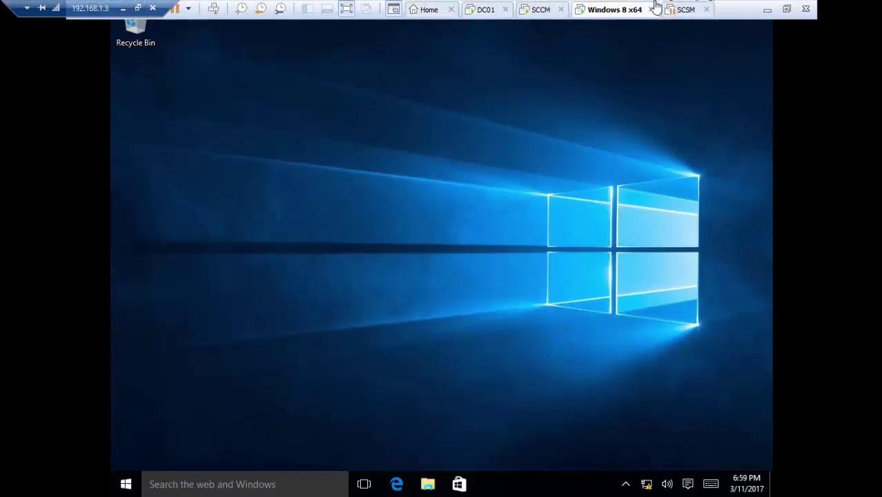
{"action": "left_click", "coordinate": [523, 8]}
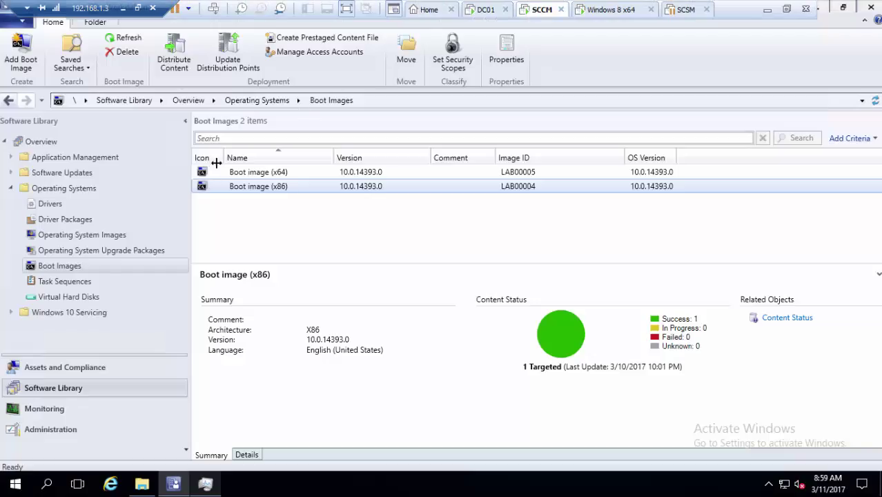
{"action": "left_click", "coordinate": [69, 284]}
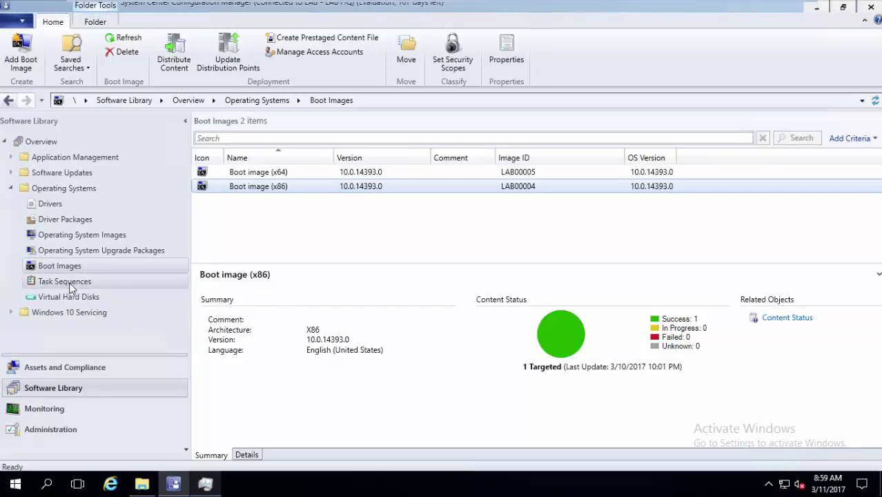
{"action": "right_click", "coordinate": [69, 285]}
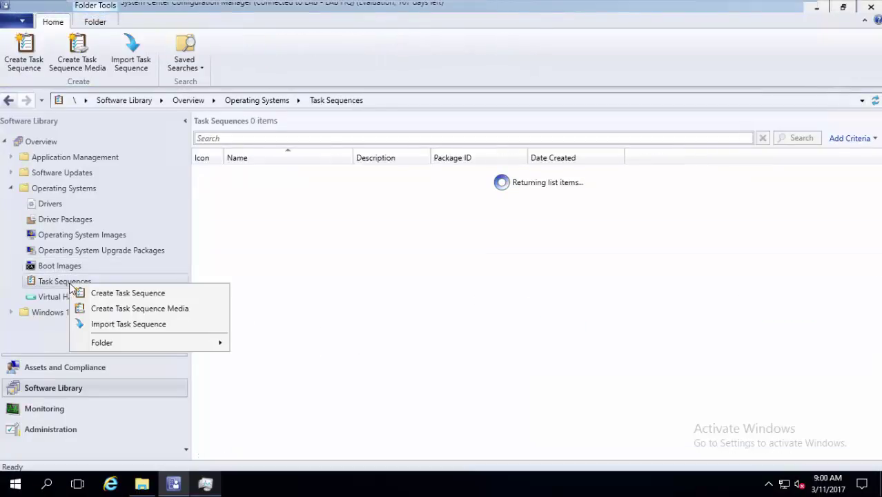
{"action": "left_click", "coordinate": [145, 311]}
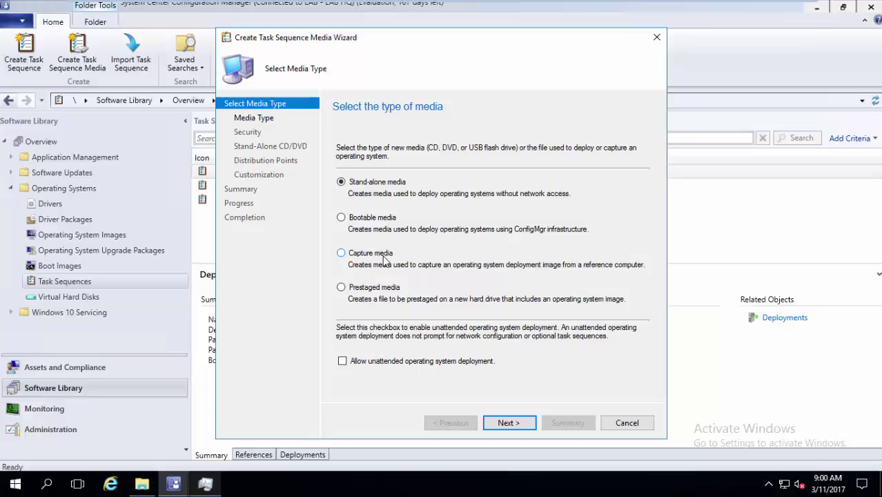
{"action": "left_click", "coordinate": [388, 223]}
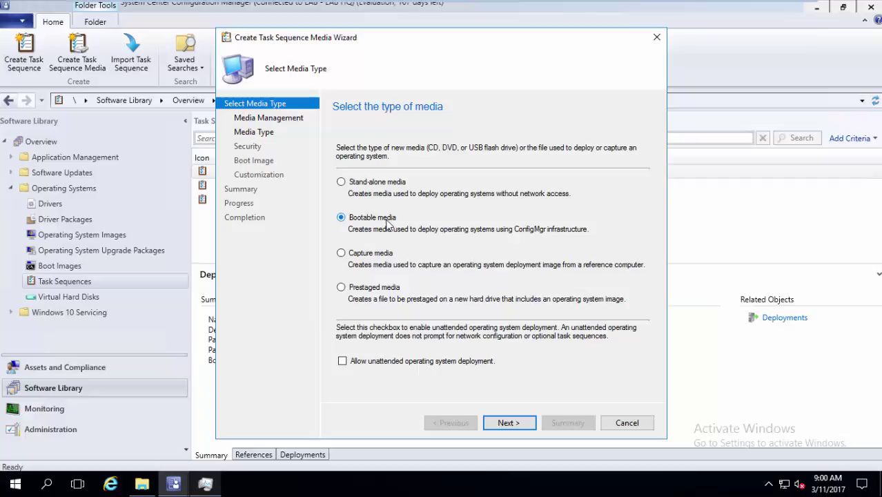
{"action": "left_click", "coordinate": [378, 256]}
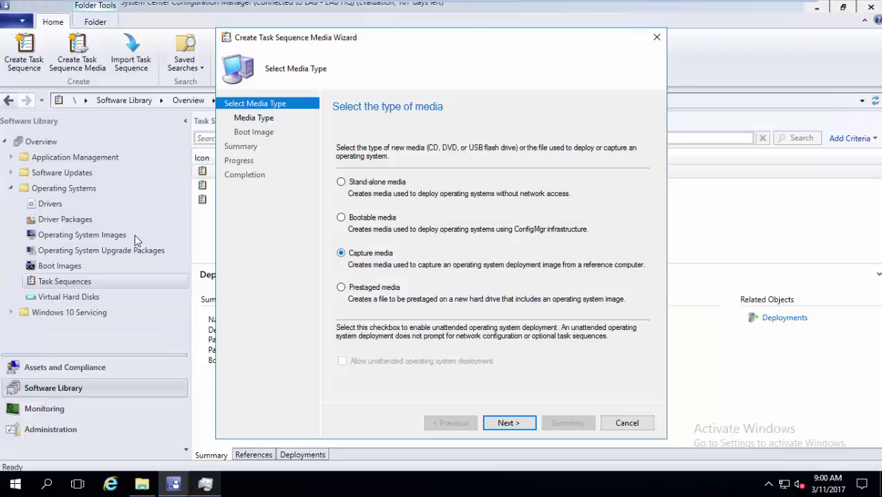
{"action": "left_click", "coordinate": [641, 422]}
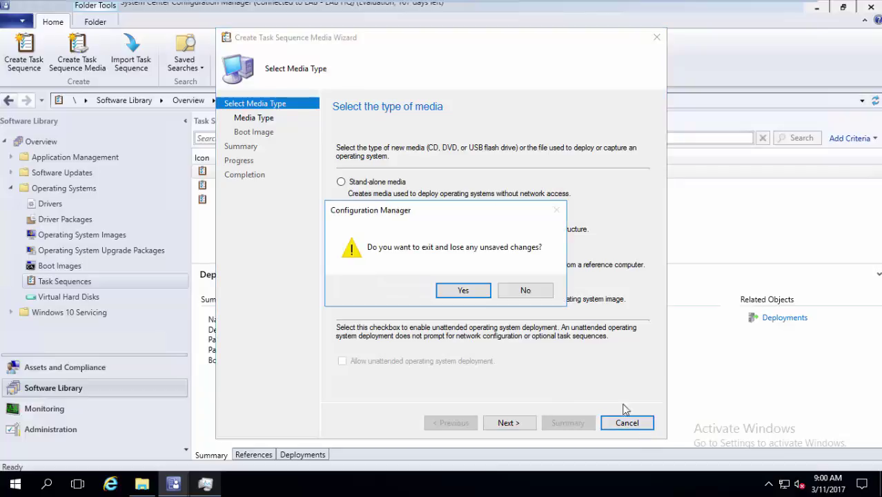
{"action": "left_click", "coordinate": [487, 295]}
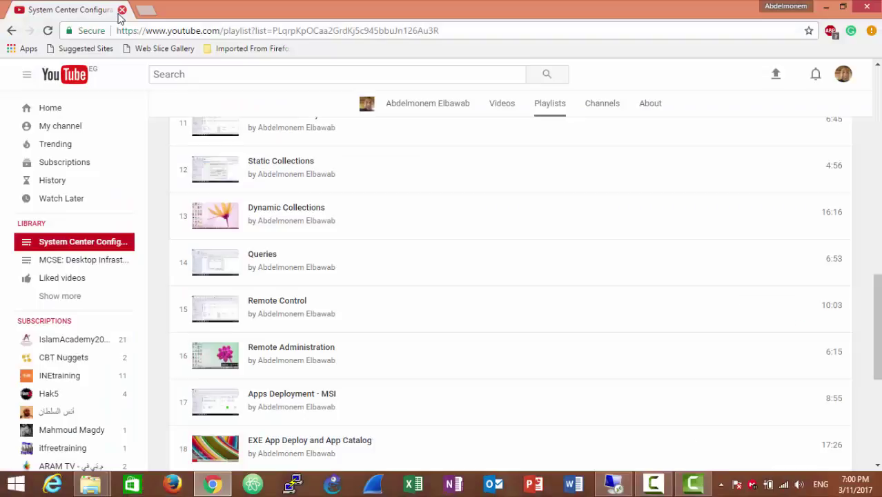
{"action": "left_click", "coordinate": [122, 8]}
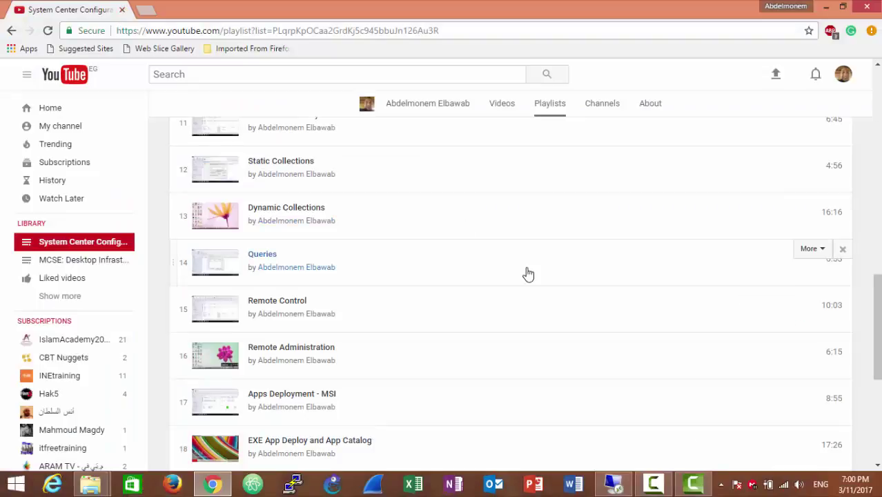